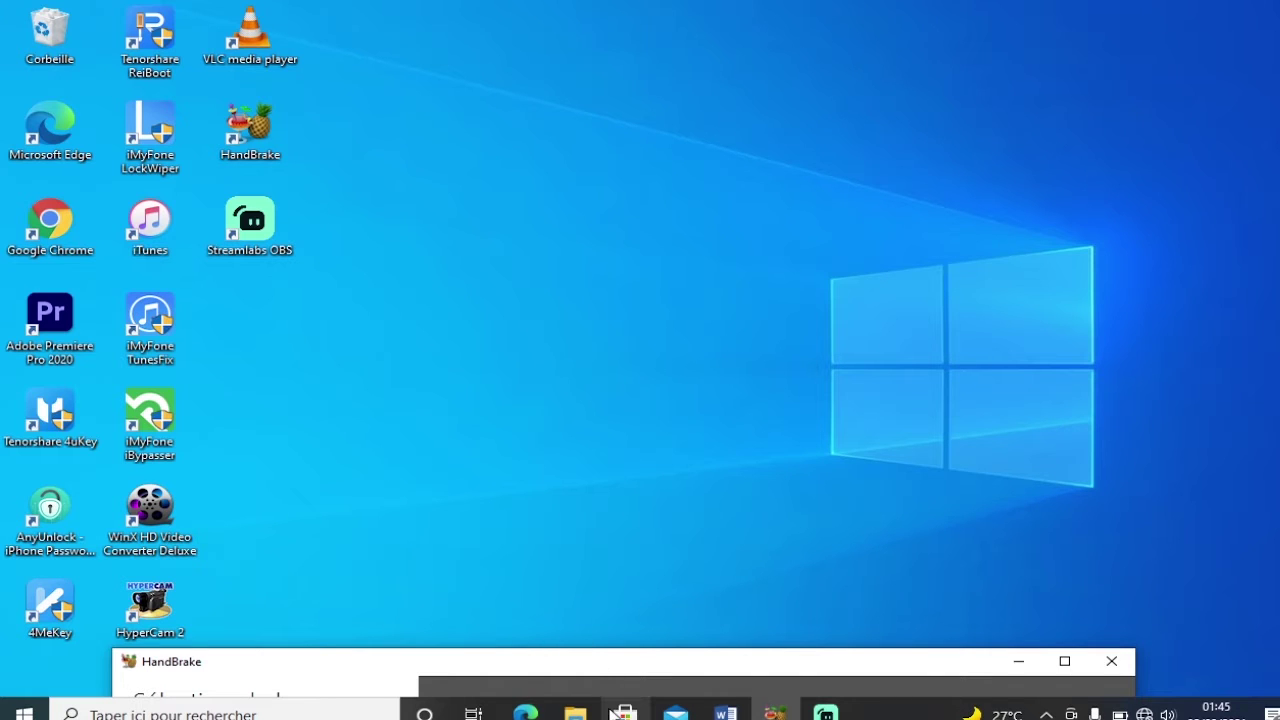
Open the TOUT SAPPREND folder, play the original Hunter Killer AVI in VLC media player around 3:08 and 4:49, and close the player
mouse_move(575, 712)
left_click(572, 630)
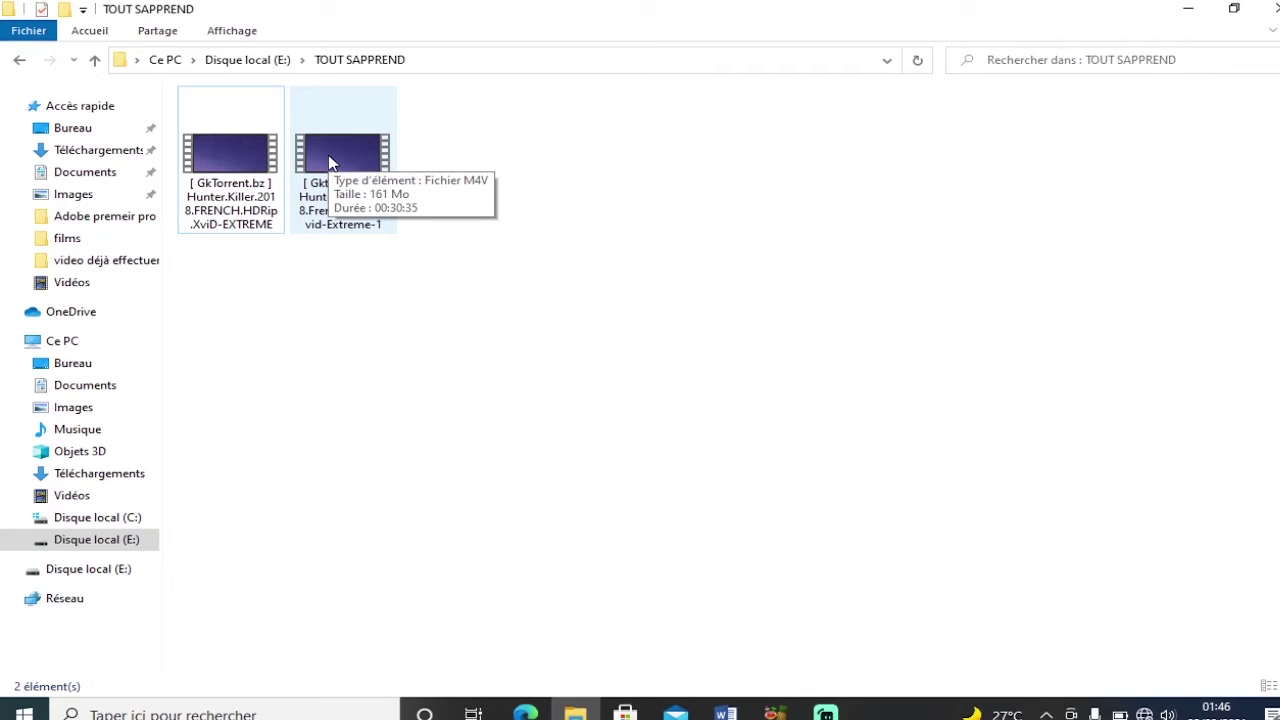
left_click(257, 184)
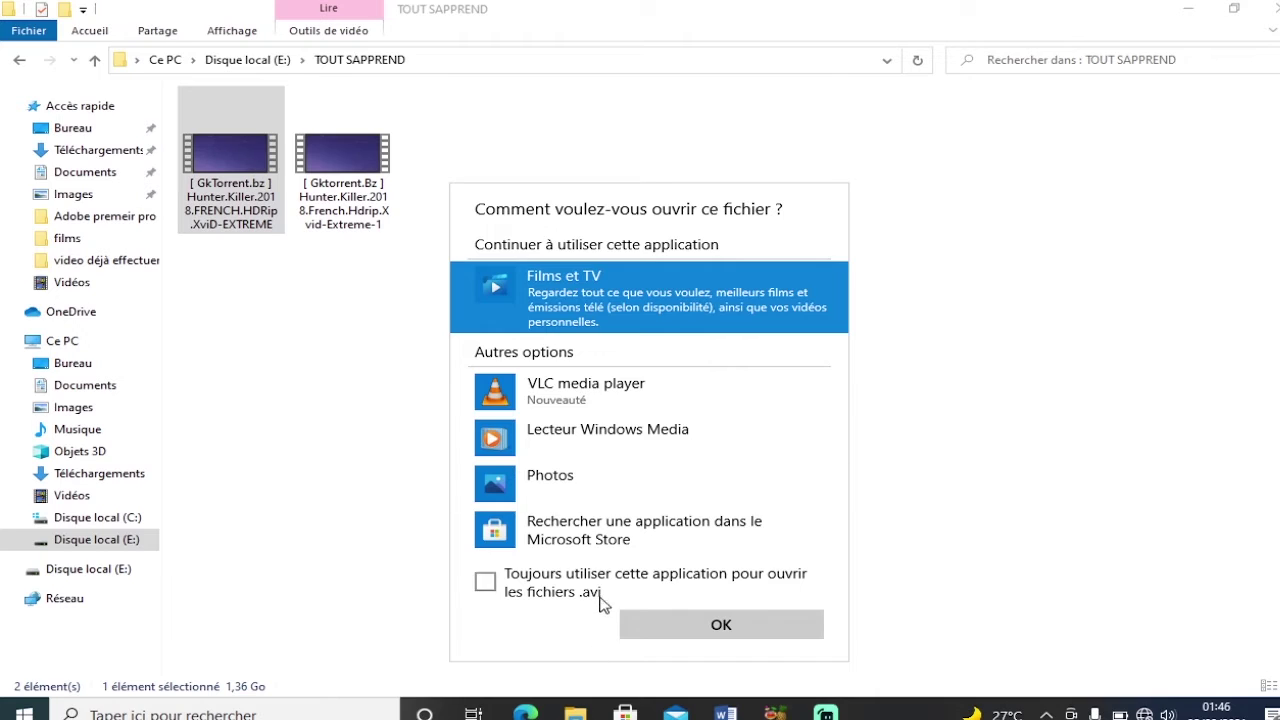
left_click(608, 386)
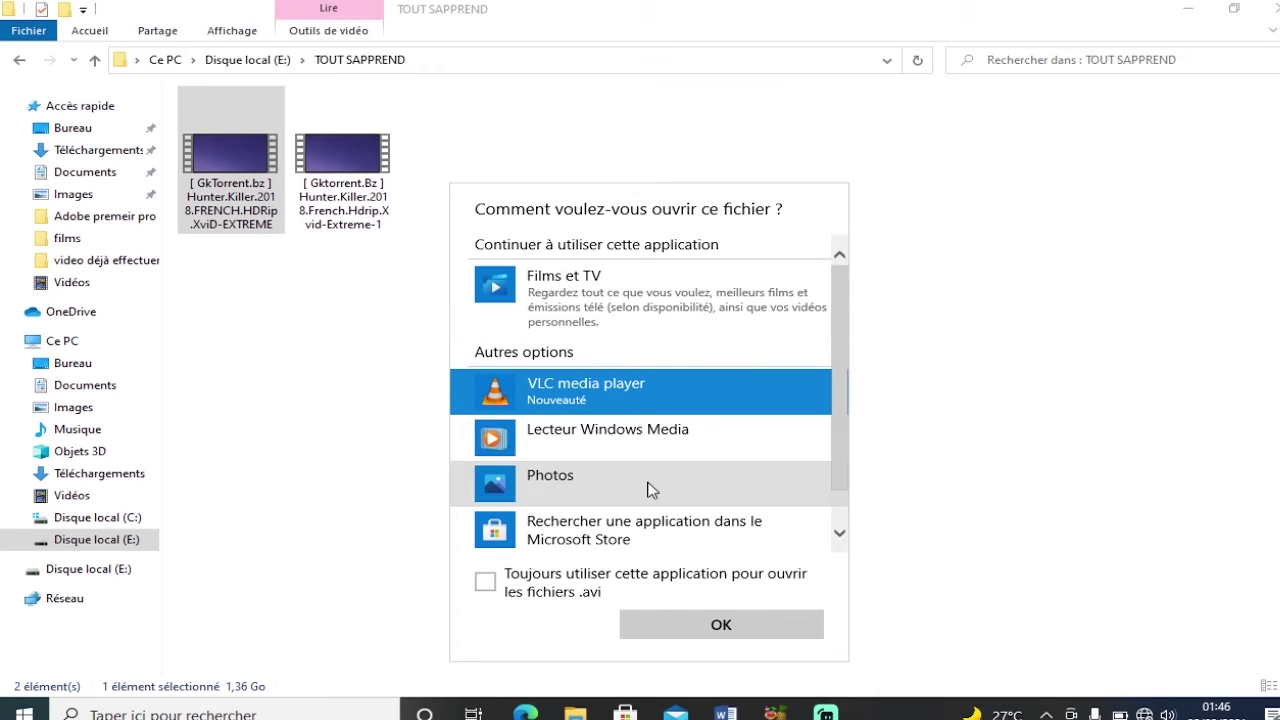
left_click(716, 618)
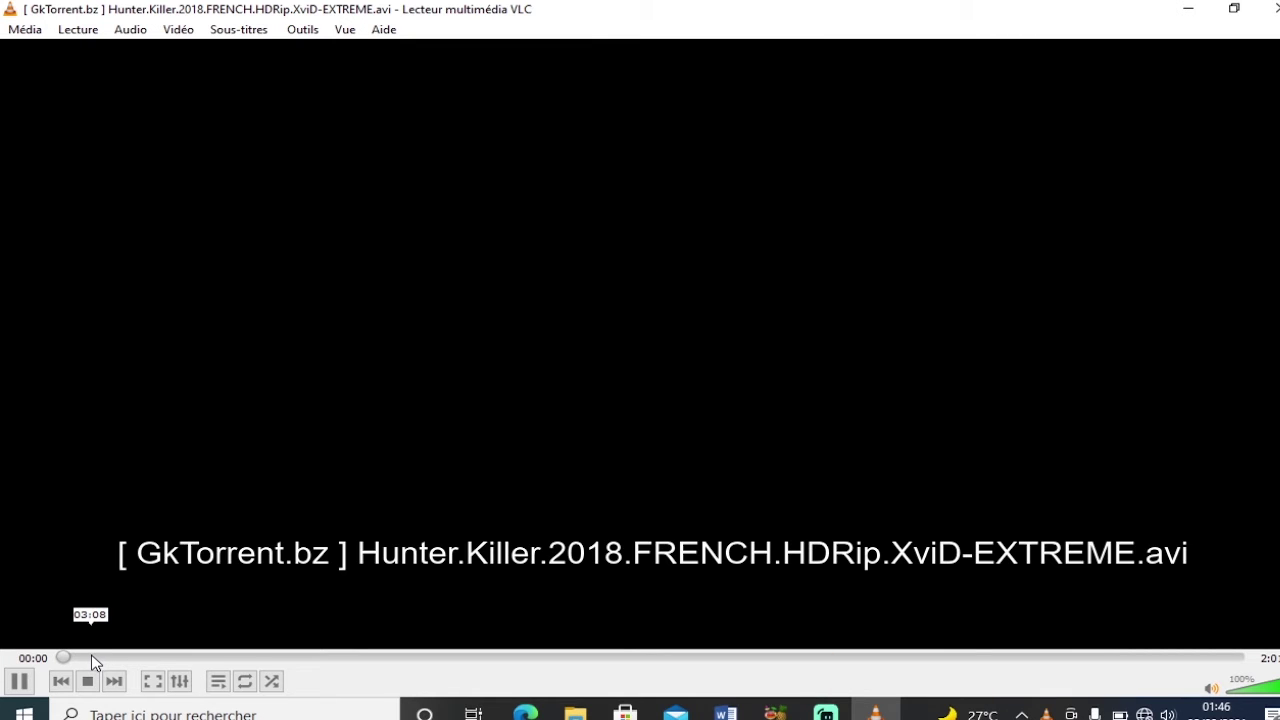
left_click(91, 659)
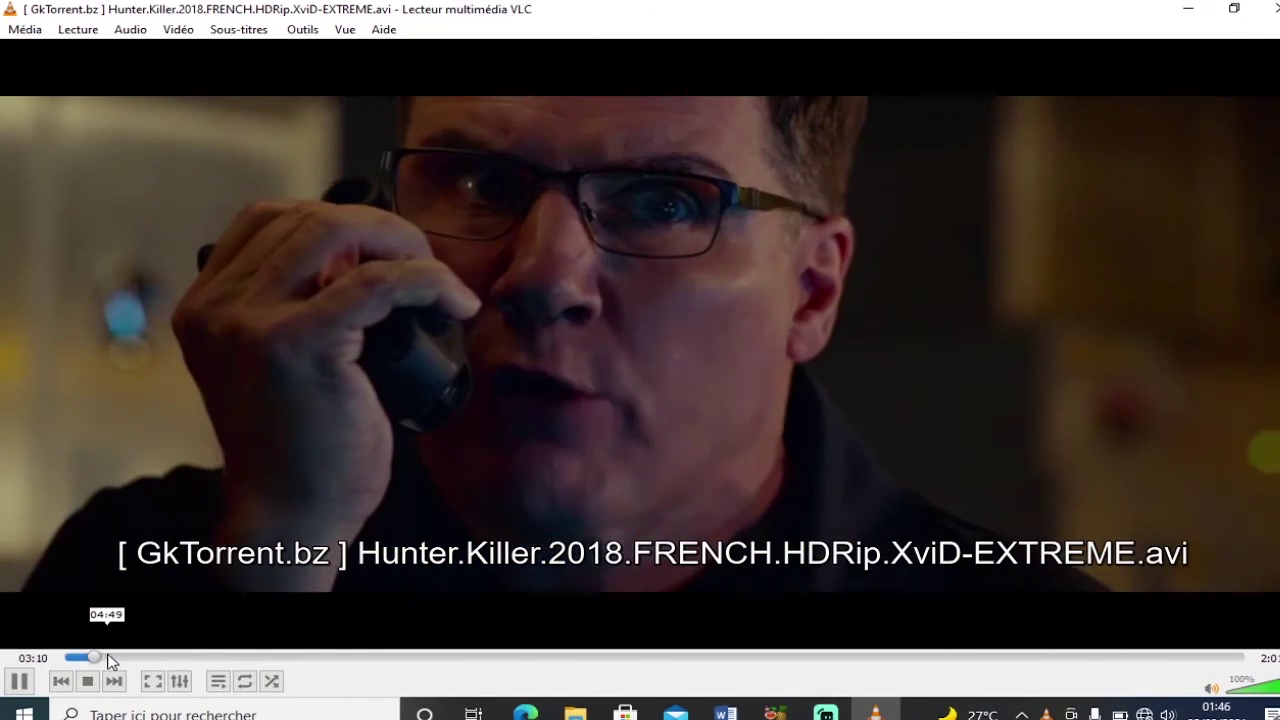
left_click(110, 658)
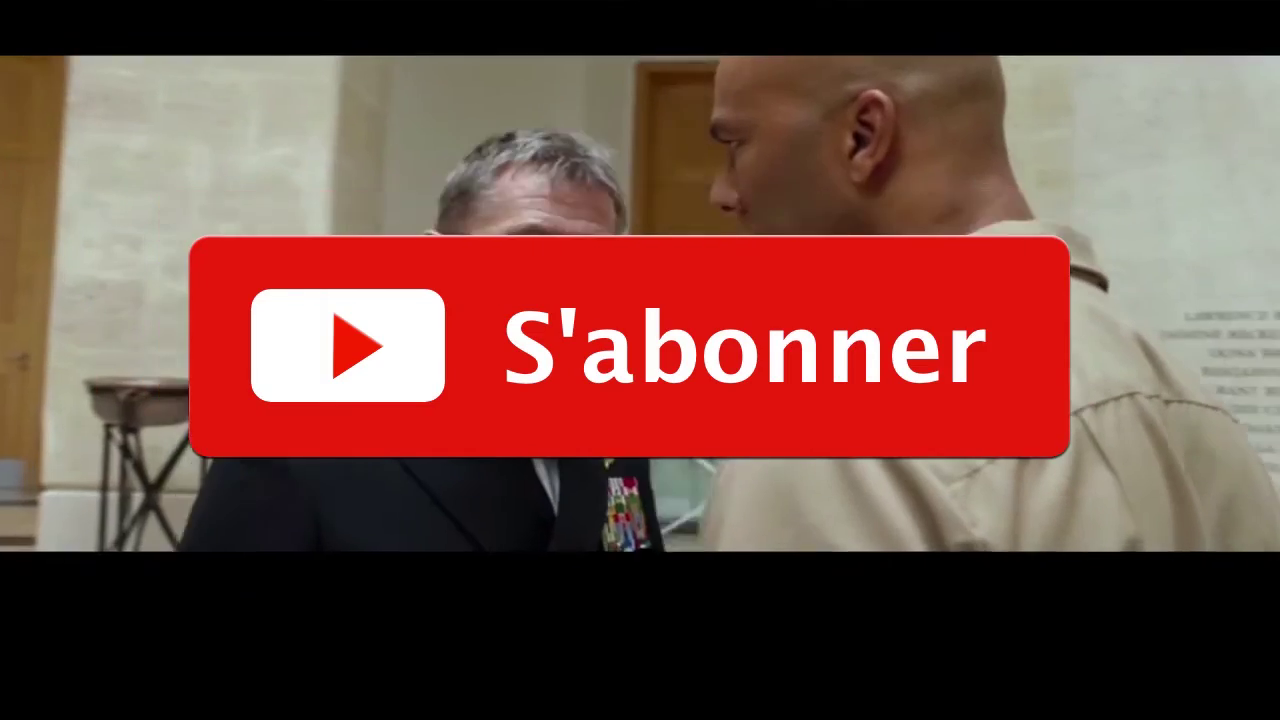
key("Escape")
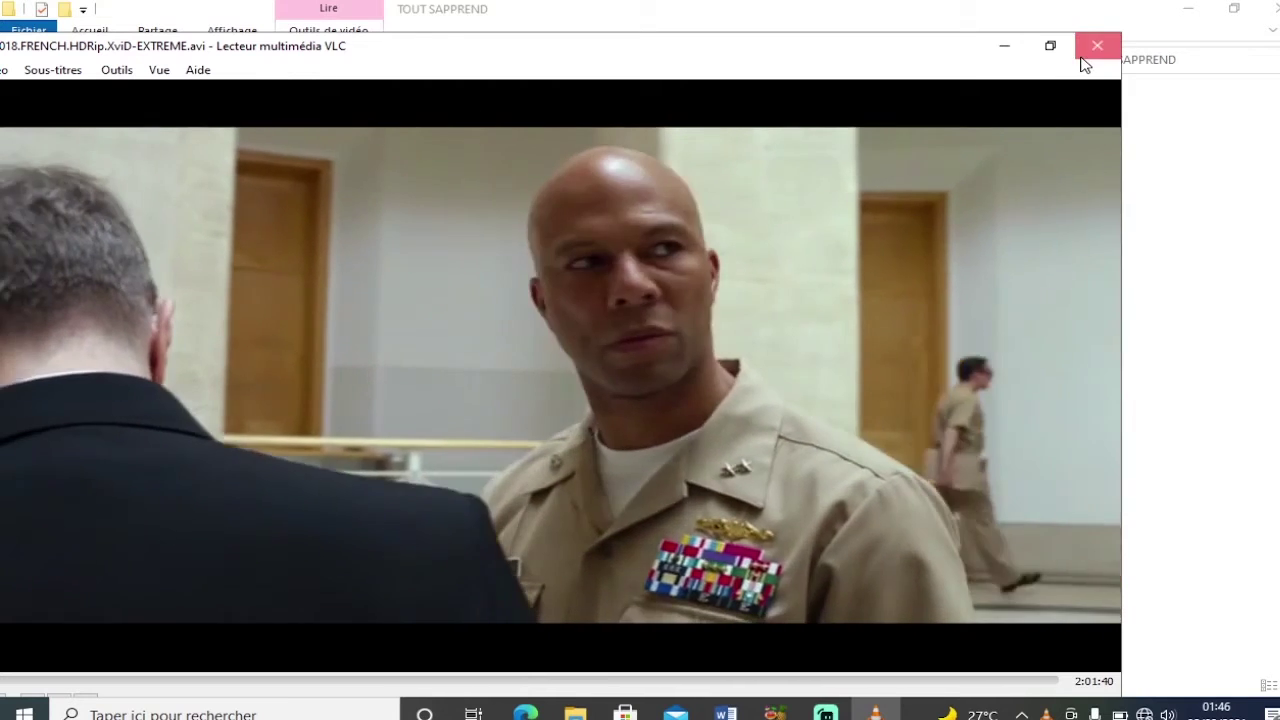
left_click(1097, 46)
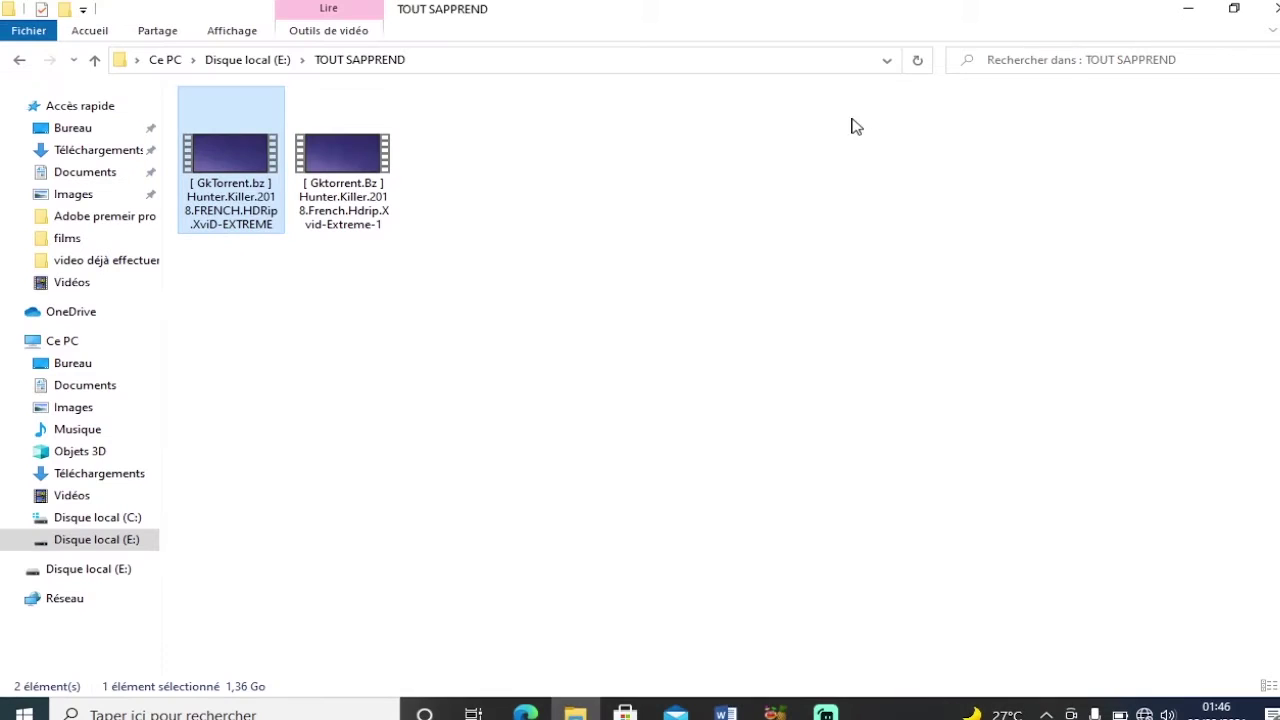
Play the Hunter Killer Extreme-1 M4V copy around 1:45 and 2:16, close the player and minimize the folder window
double_click(362, 160)
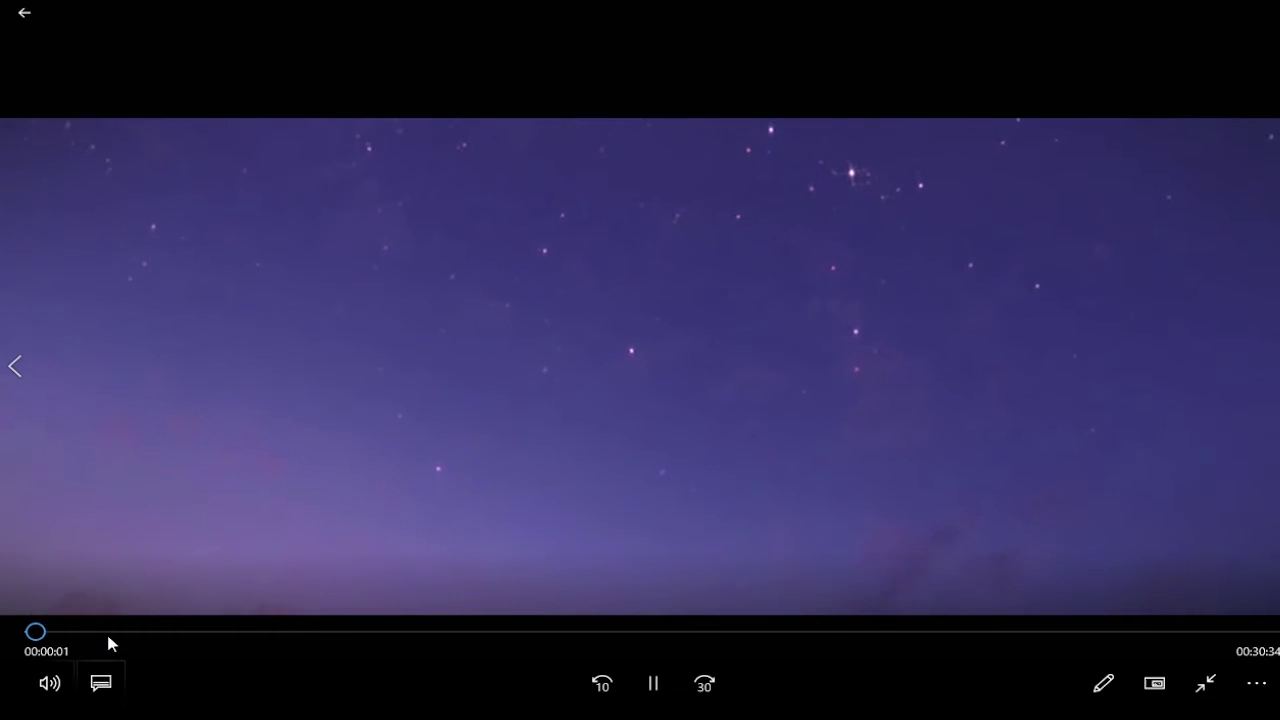
left_click(106, 632)
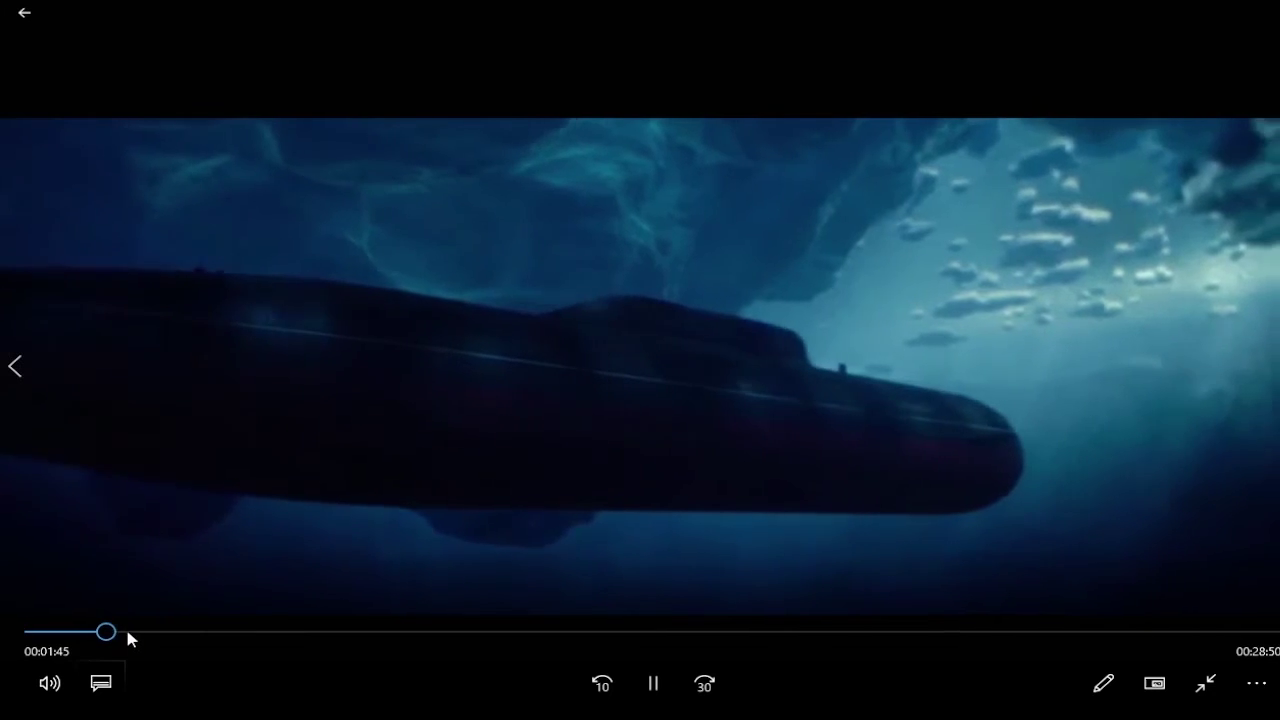
left_click(126, 632)
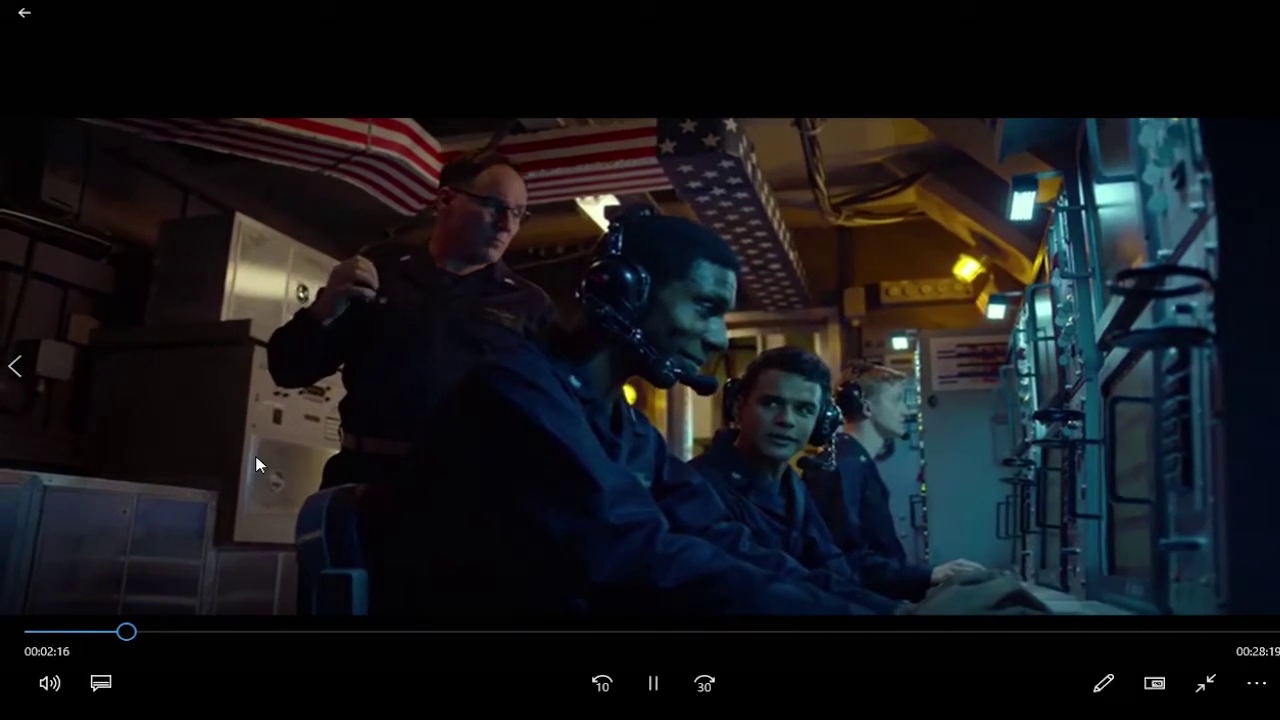
double_click(257, 463)
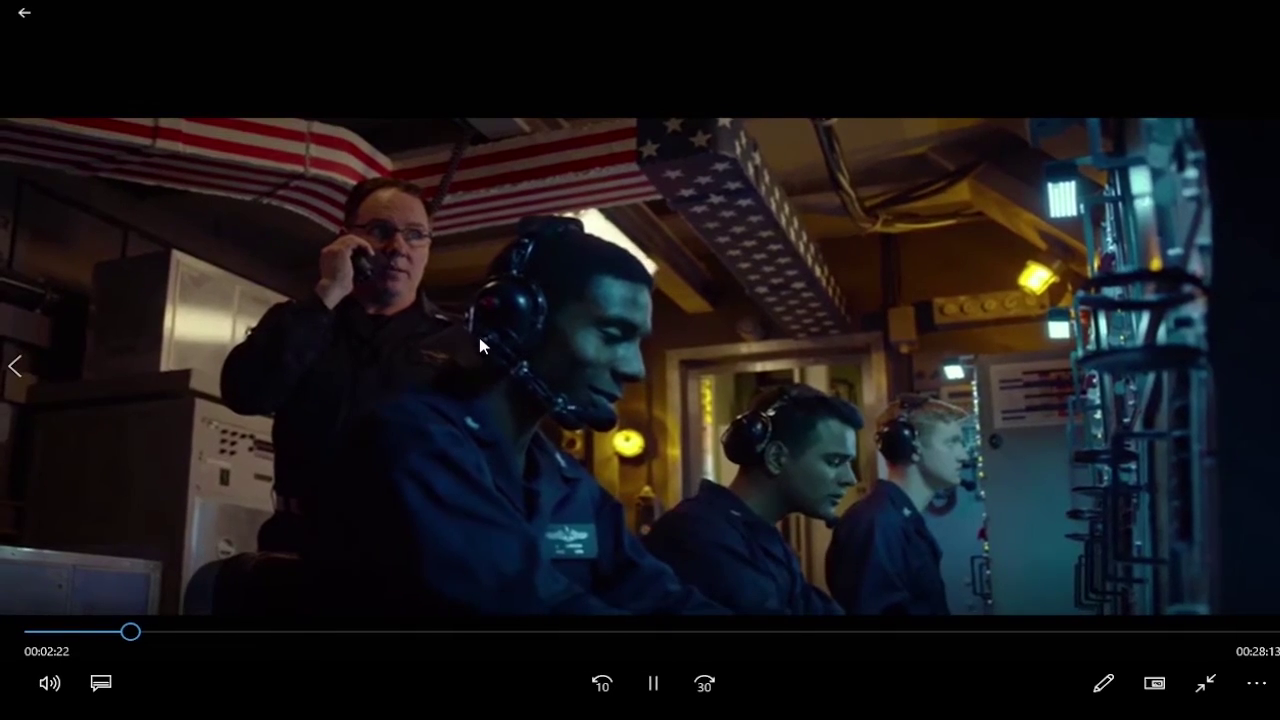
double_click(480, 343)
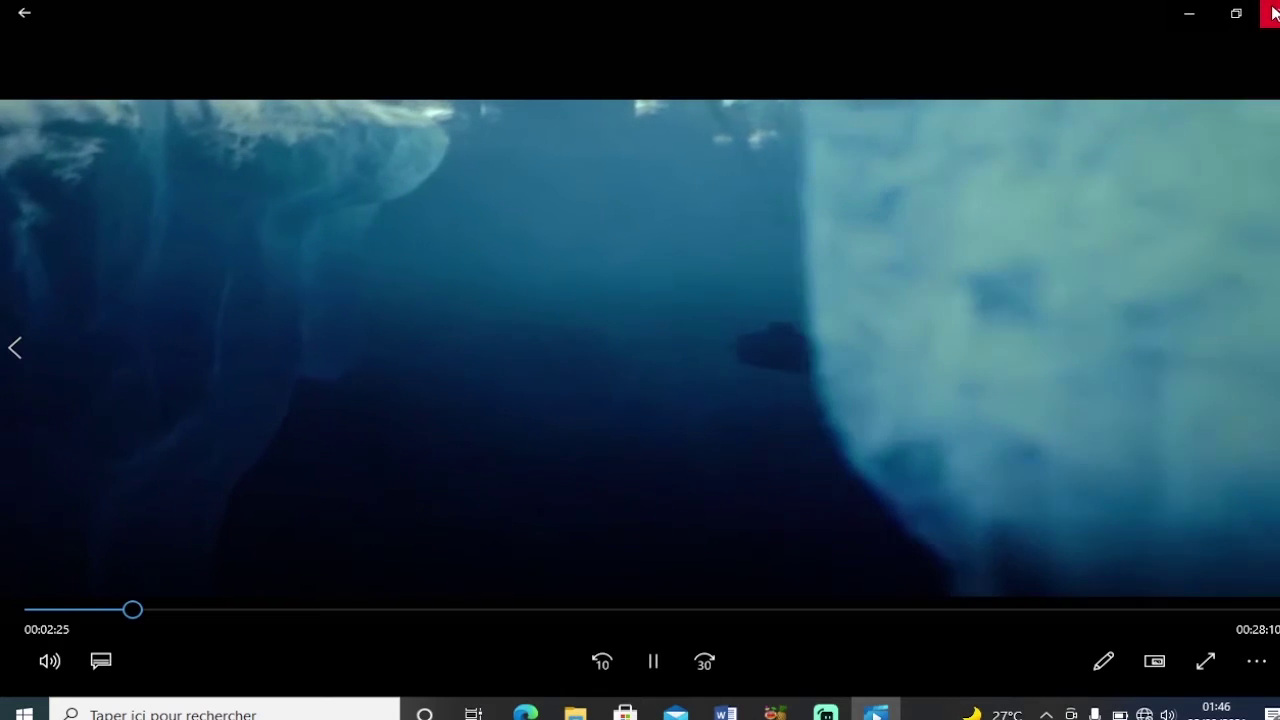
left_click(1273, 12)
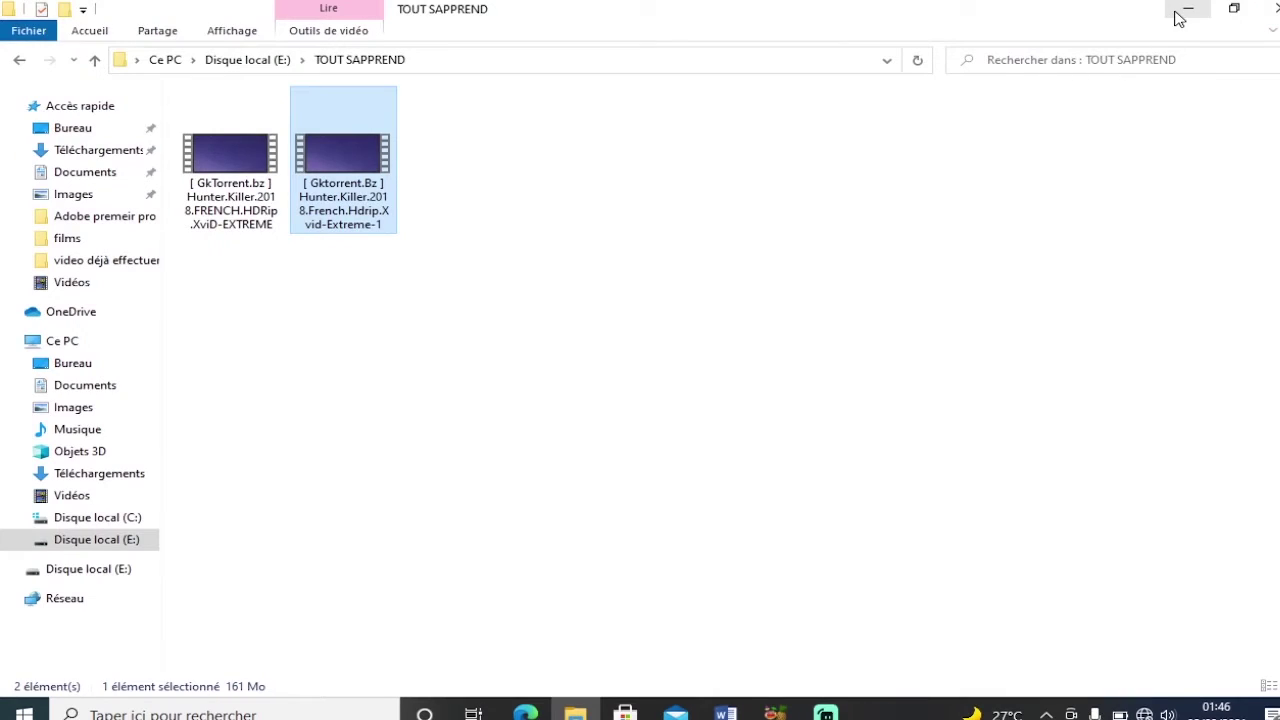
left_click(1178, 12)
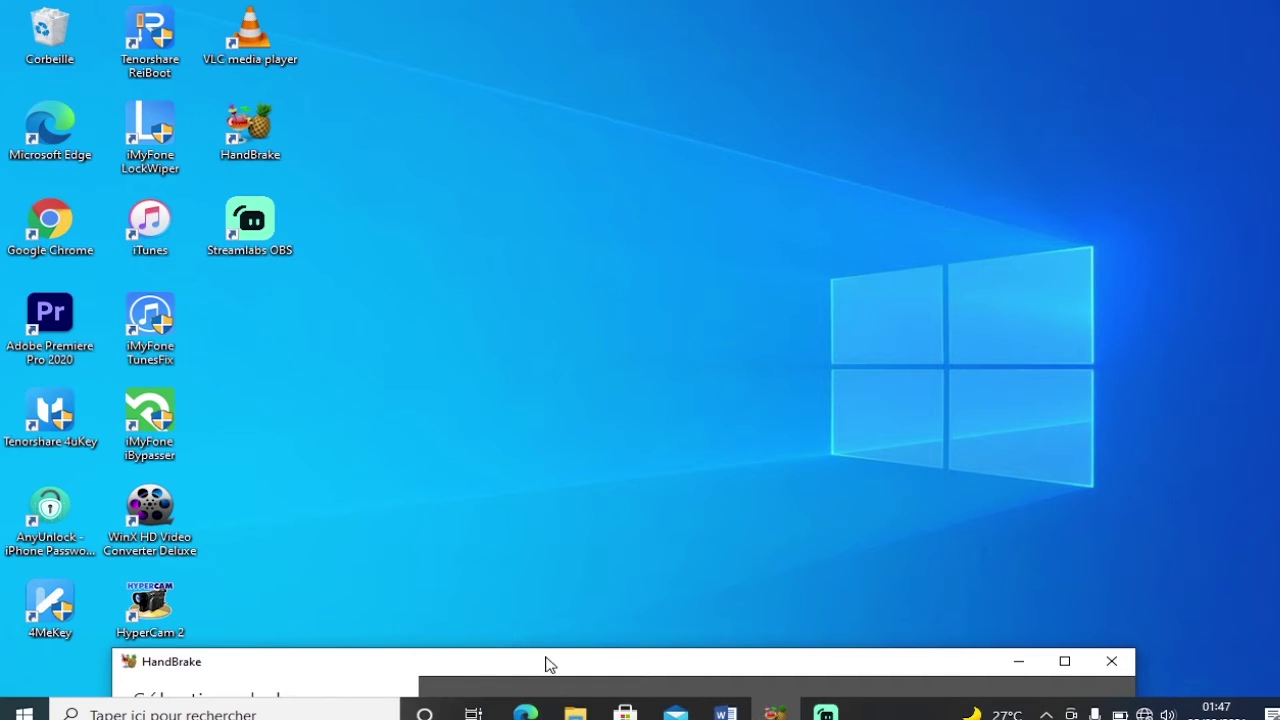
Bring the HandBrake window fully into view and load the Hunter.Killer.2018.FRENCH.HDRip.XviD-EXTREME video from the films folder as a single-file source
left_click_drag(547, 663, 547, 47)
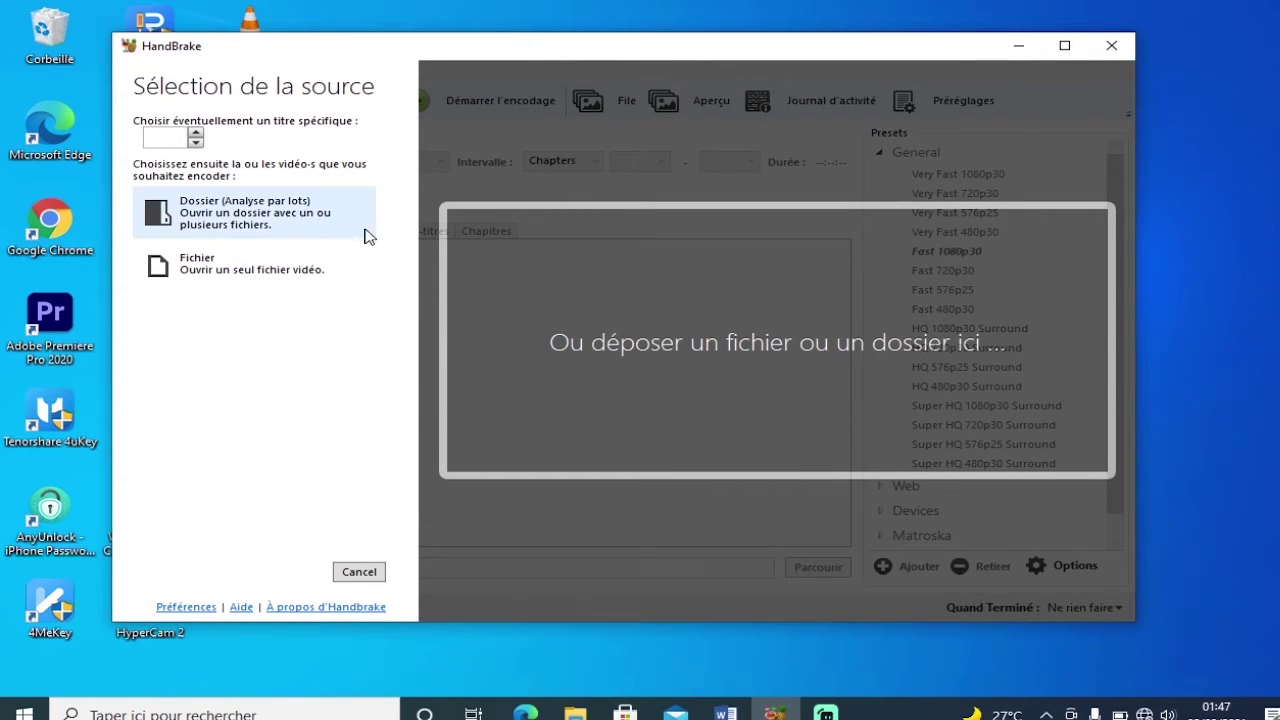
left_click(312, 262)
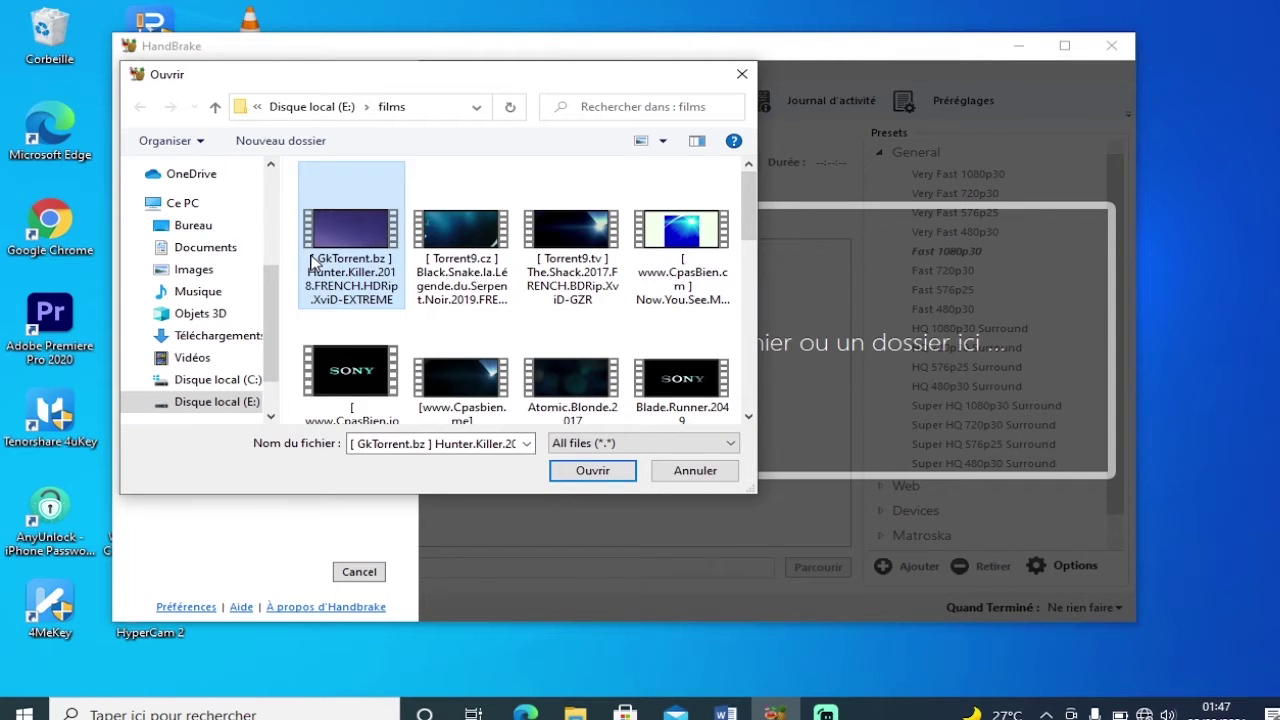
left_click(366, 272)
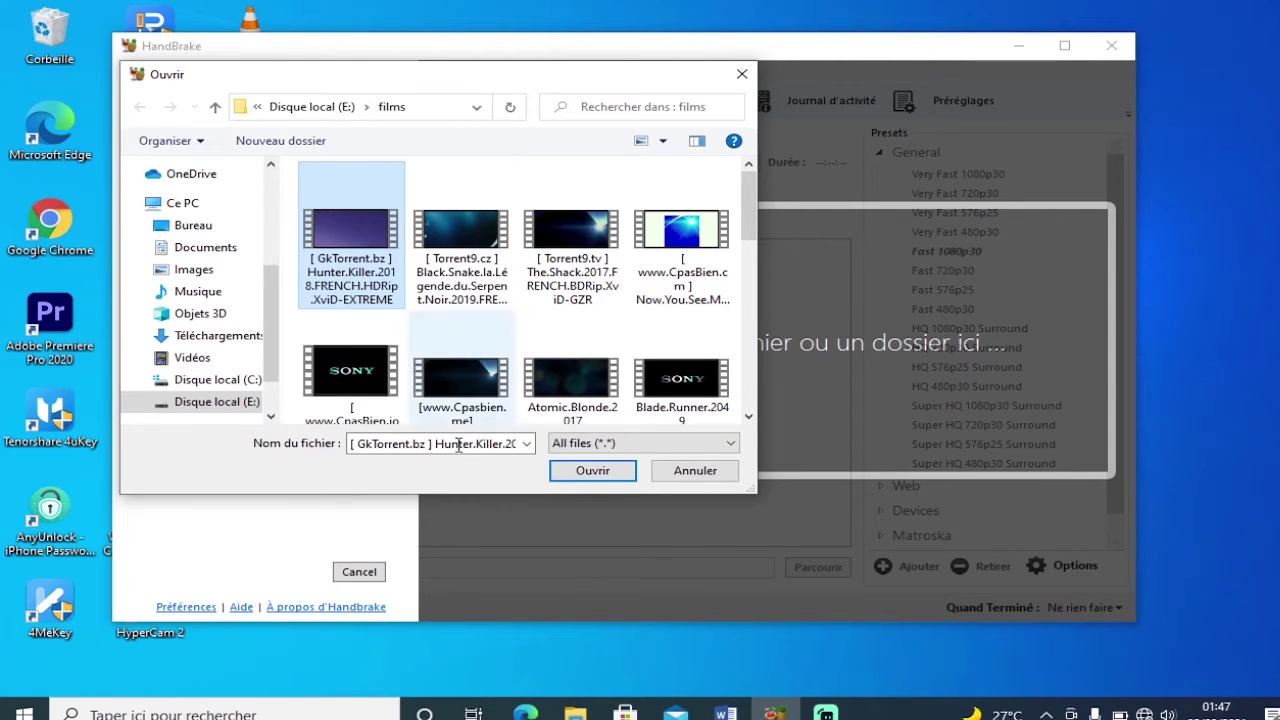
left_click(598, 472)
left_click(603, 472)
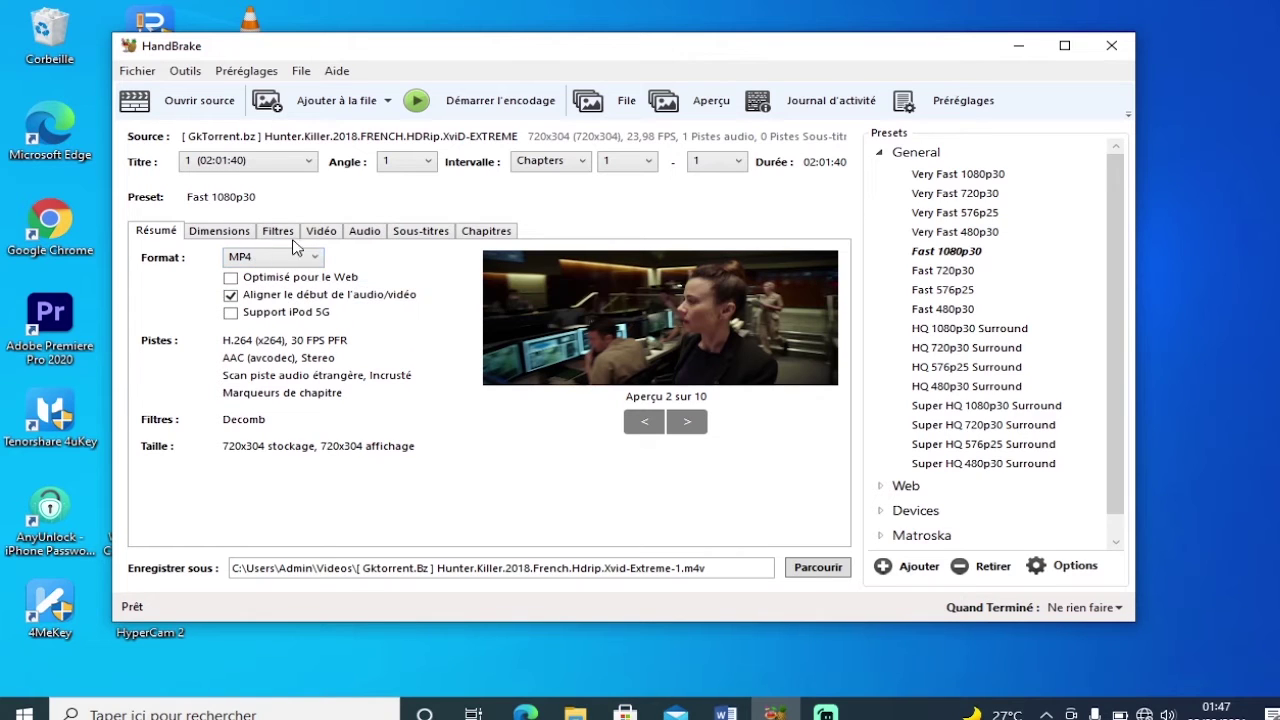
In the video settings, choose None as the encoder tune and Main as the encoder profile
left_click(321, 233)
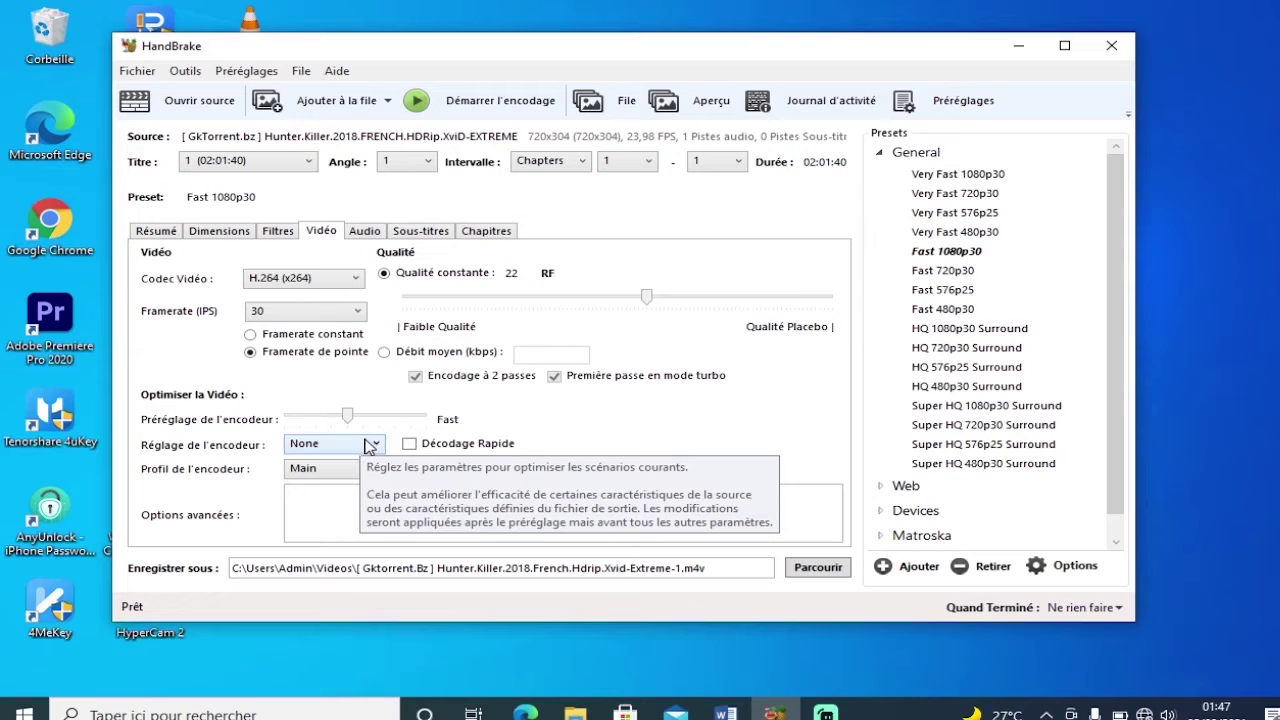
left_click(373, 446)
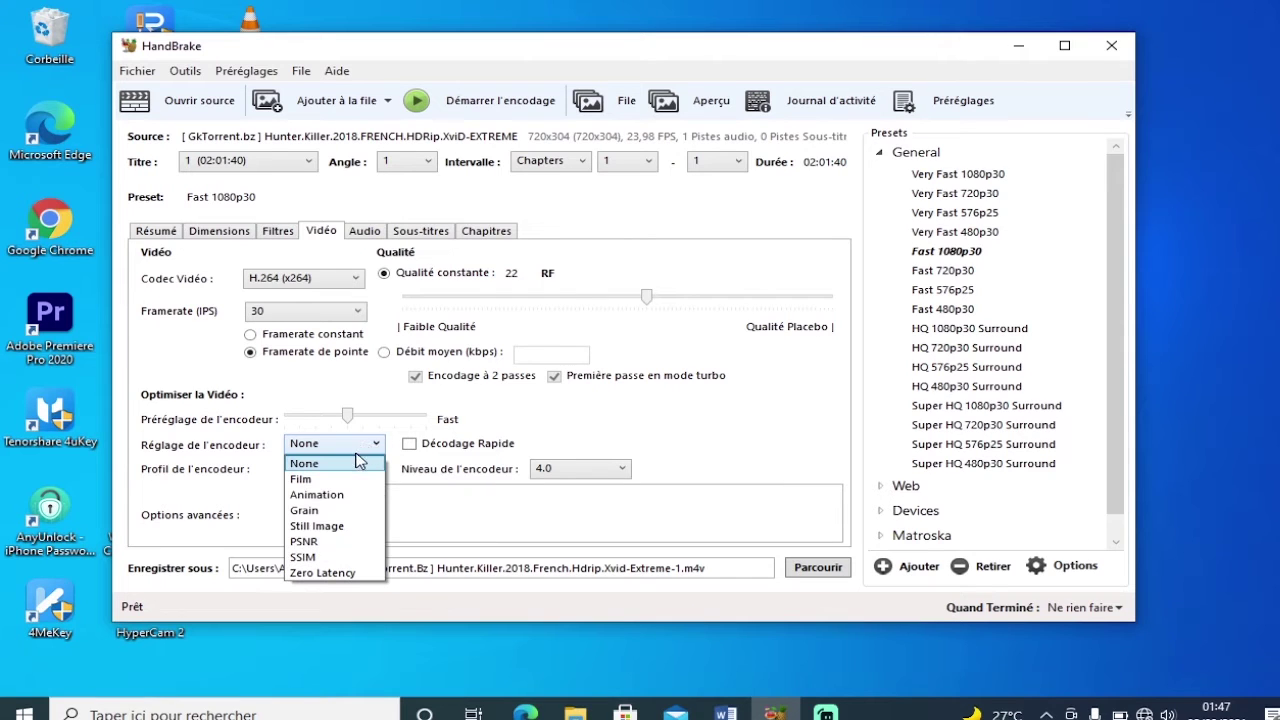
left_click(358, 463)
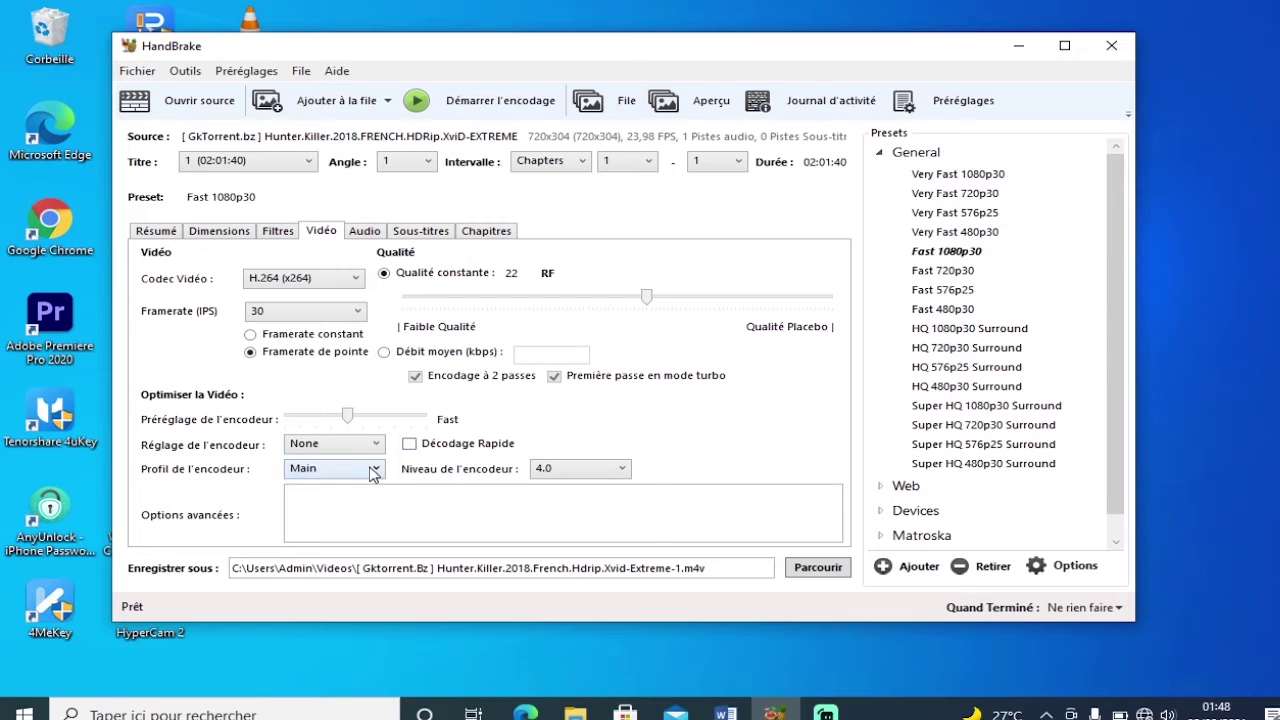
left_click(375, 470)
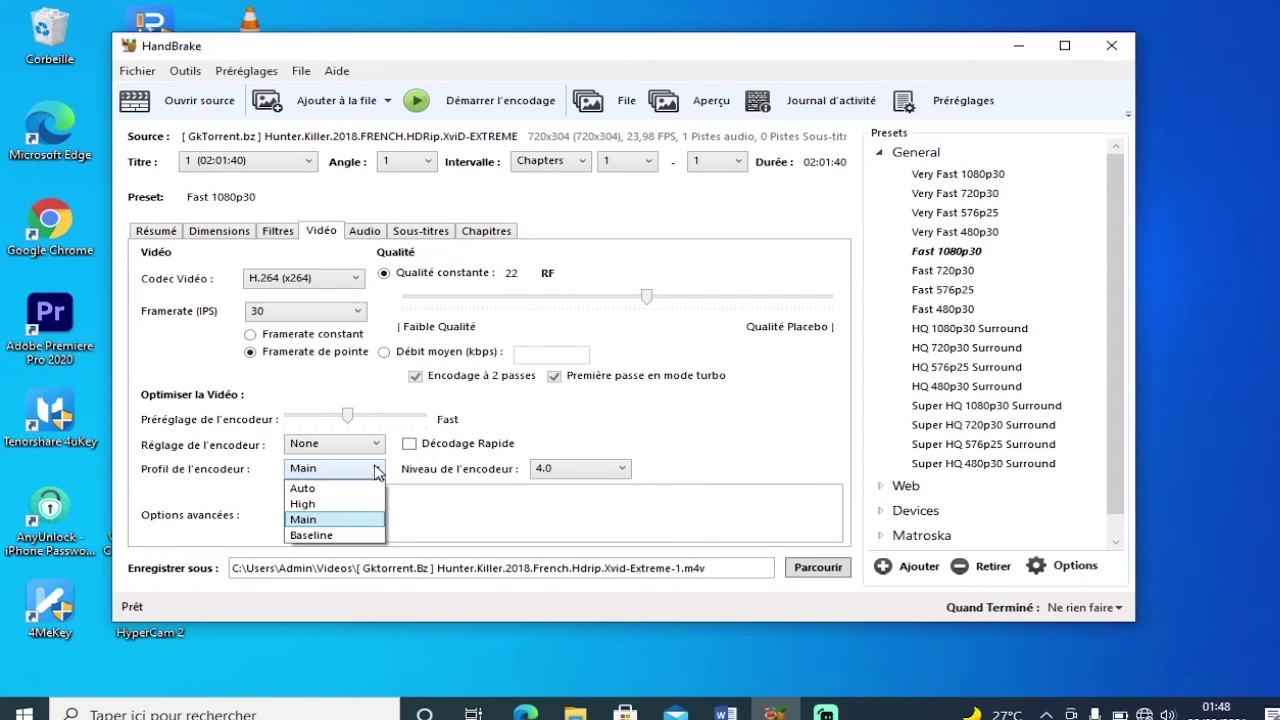
left_click(330, 521)
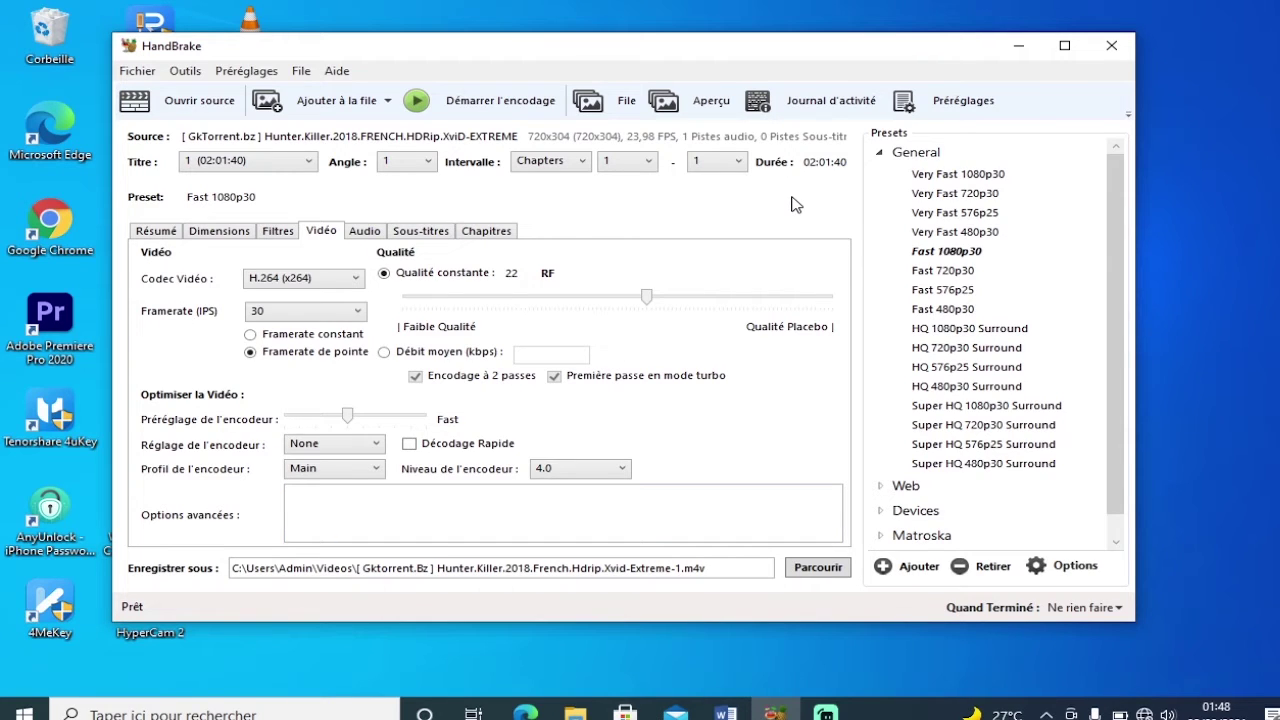
Check the save location for the output file without changing it and start the encoding
left_click(816, 567)
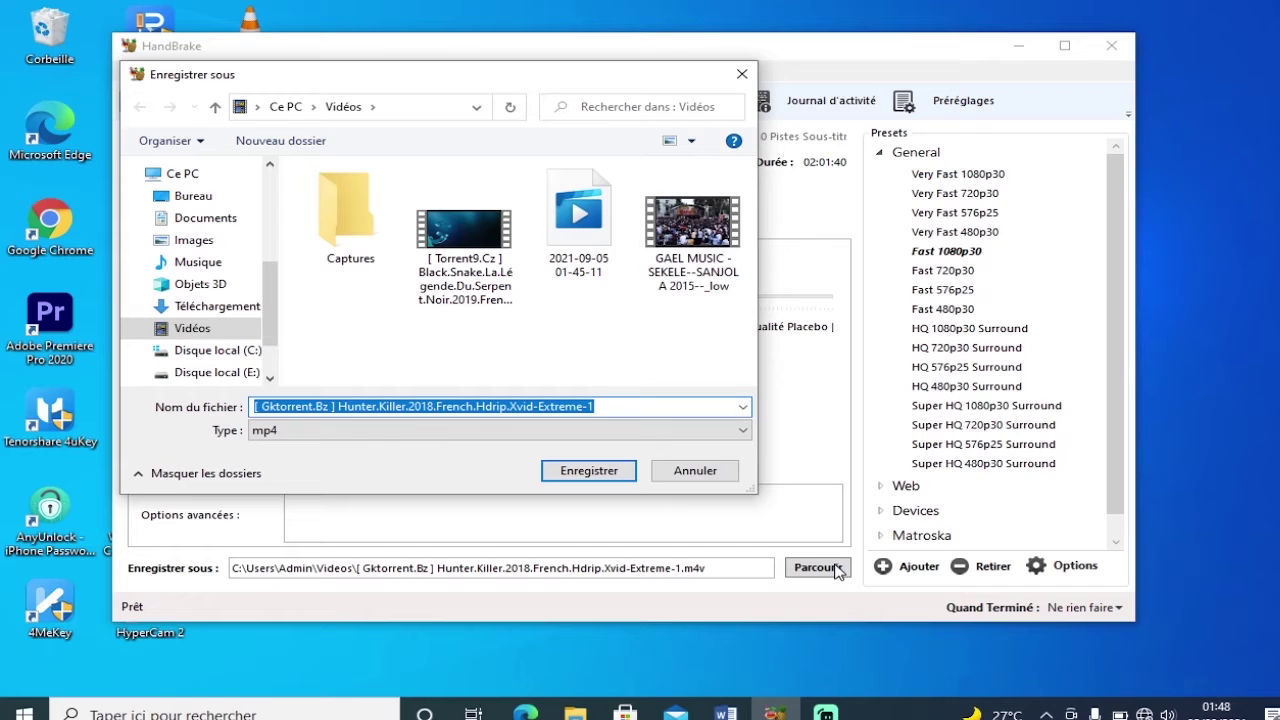
left_click(697, 481)
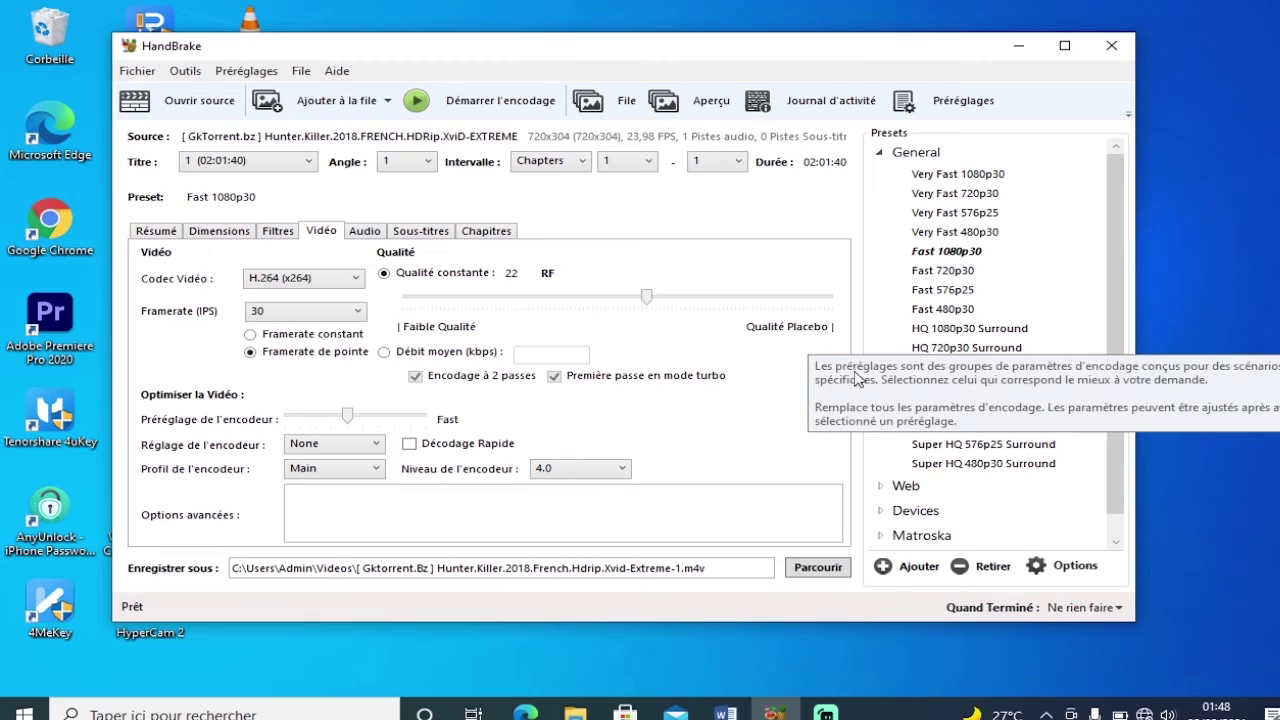
left_click(477, 106)
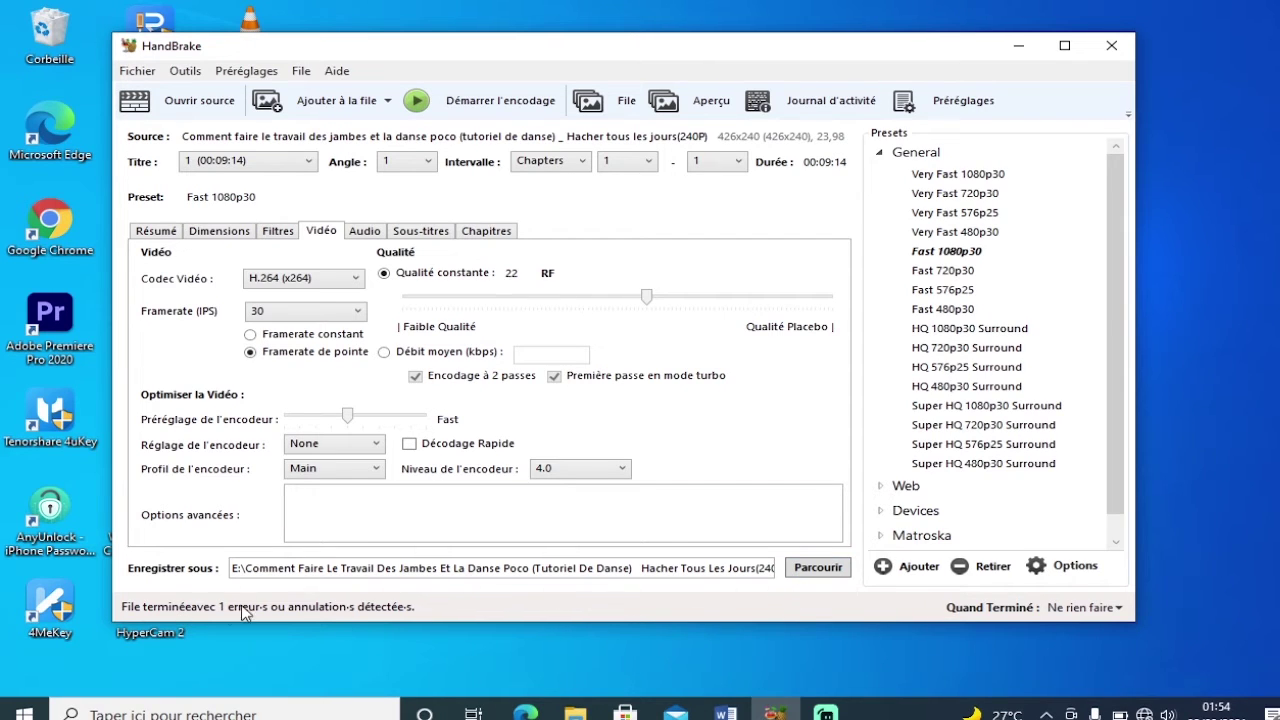
Switch to the TOUT SAPPREND folder in File Explorer and compare the type, size and duration of the two Hunter Killer files
left_click(574, 710)
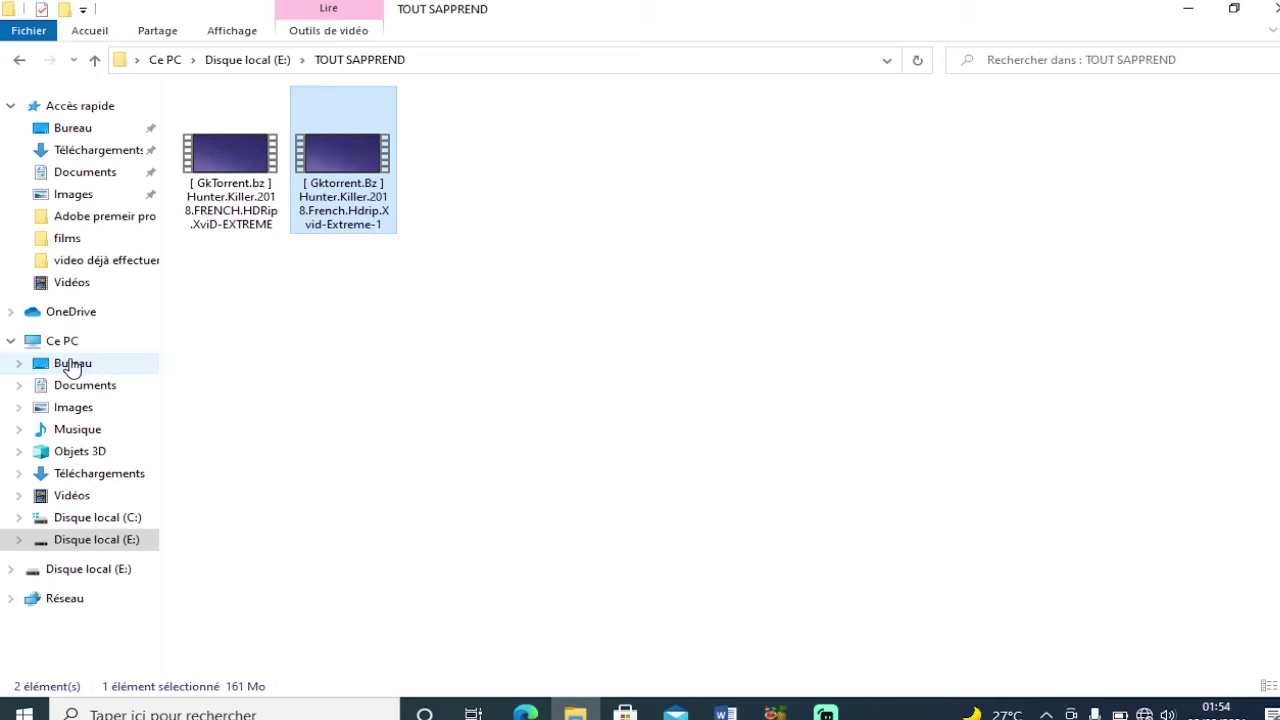
mouse_move(249, 175)
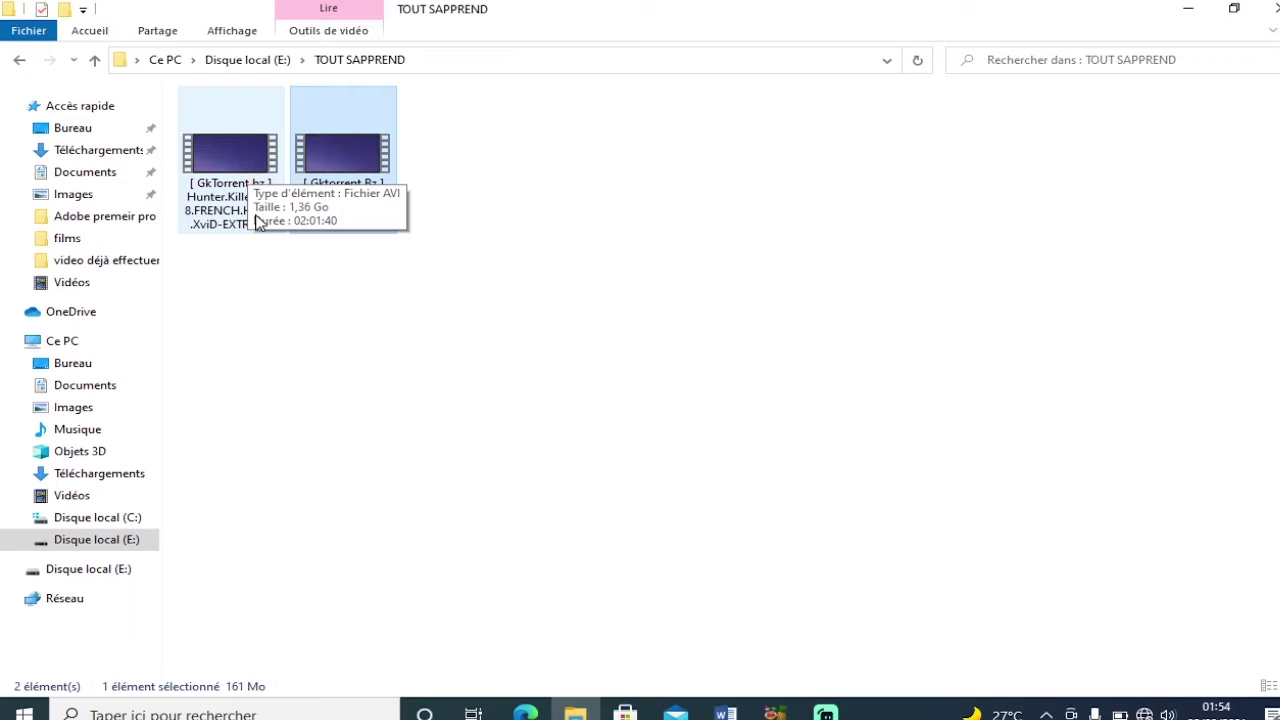
mouse_move(323, 185)
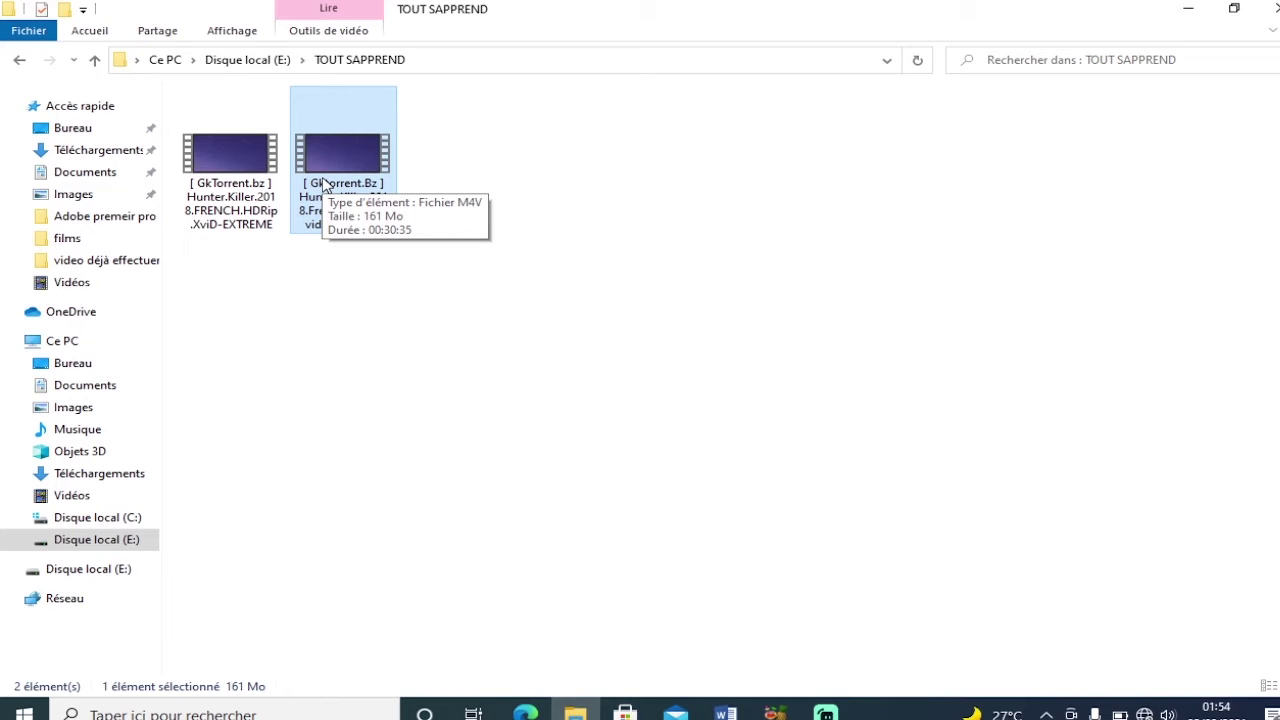
Play the compressed M4V copy from about 3:50 to check its picture quality, and close the player
double_click(323, 185)
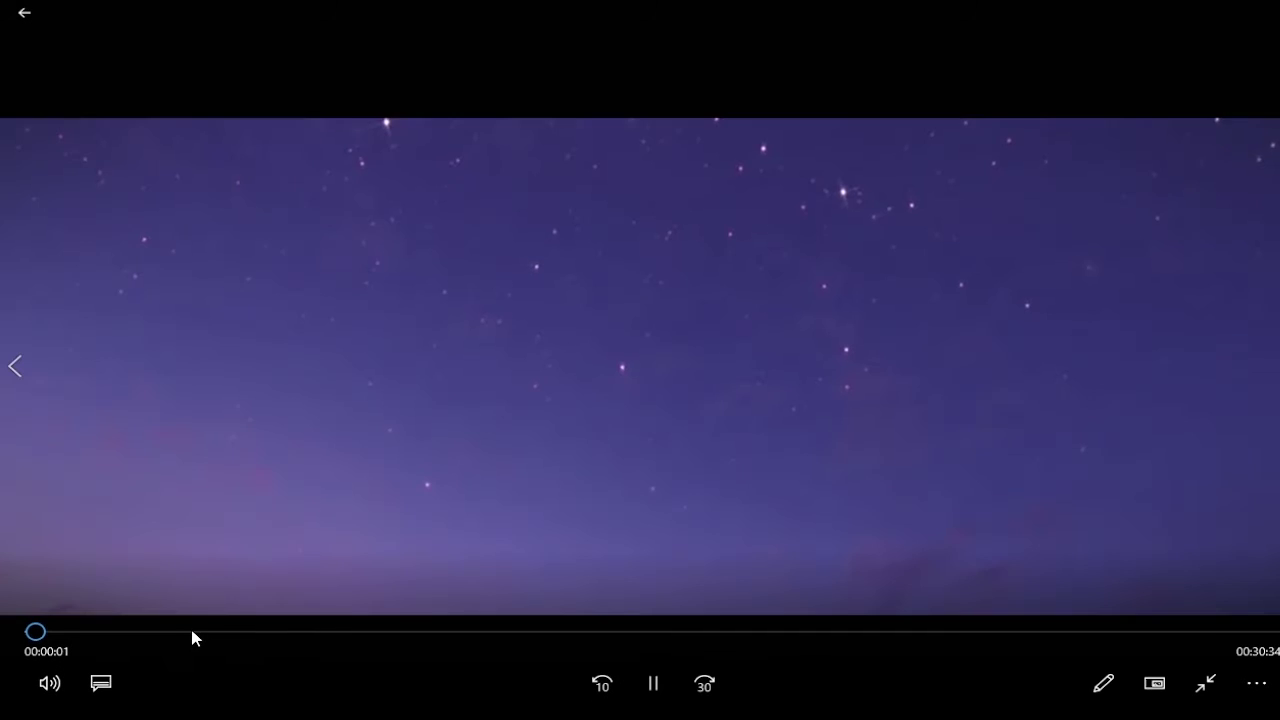
left_click(189, 632)
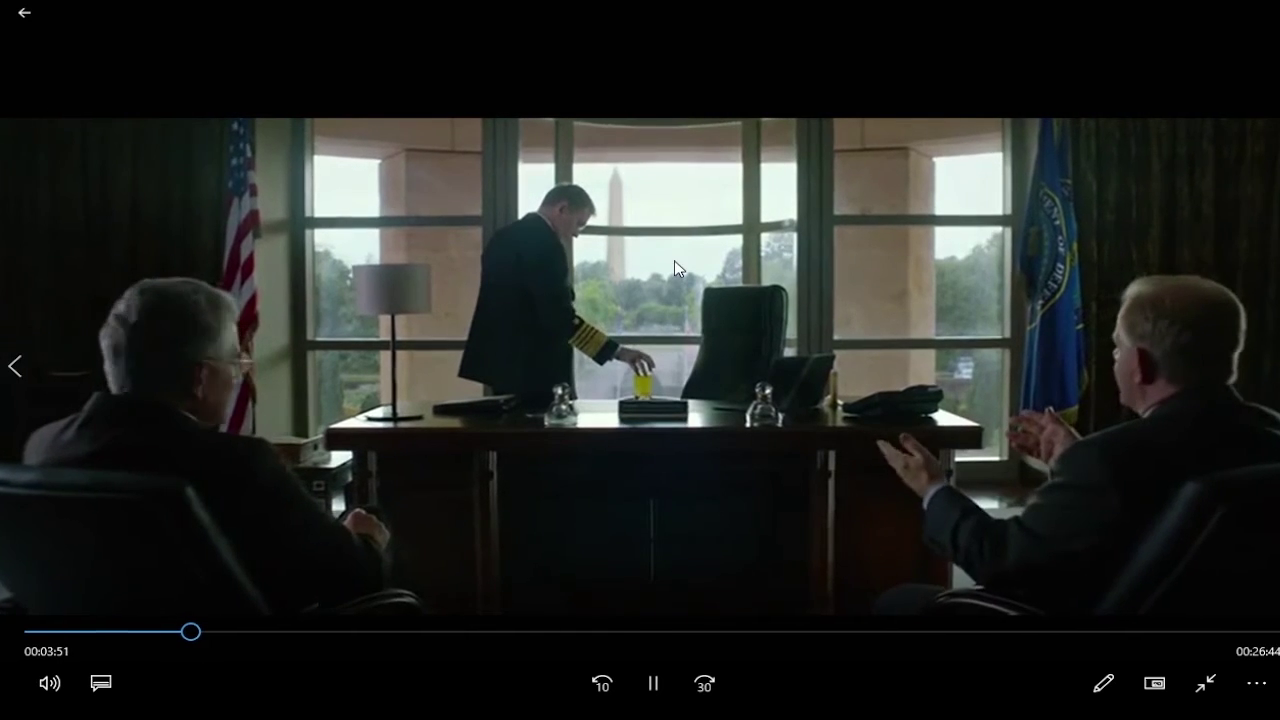
key("Escape")
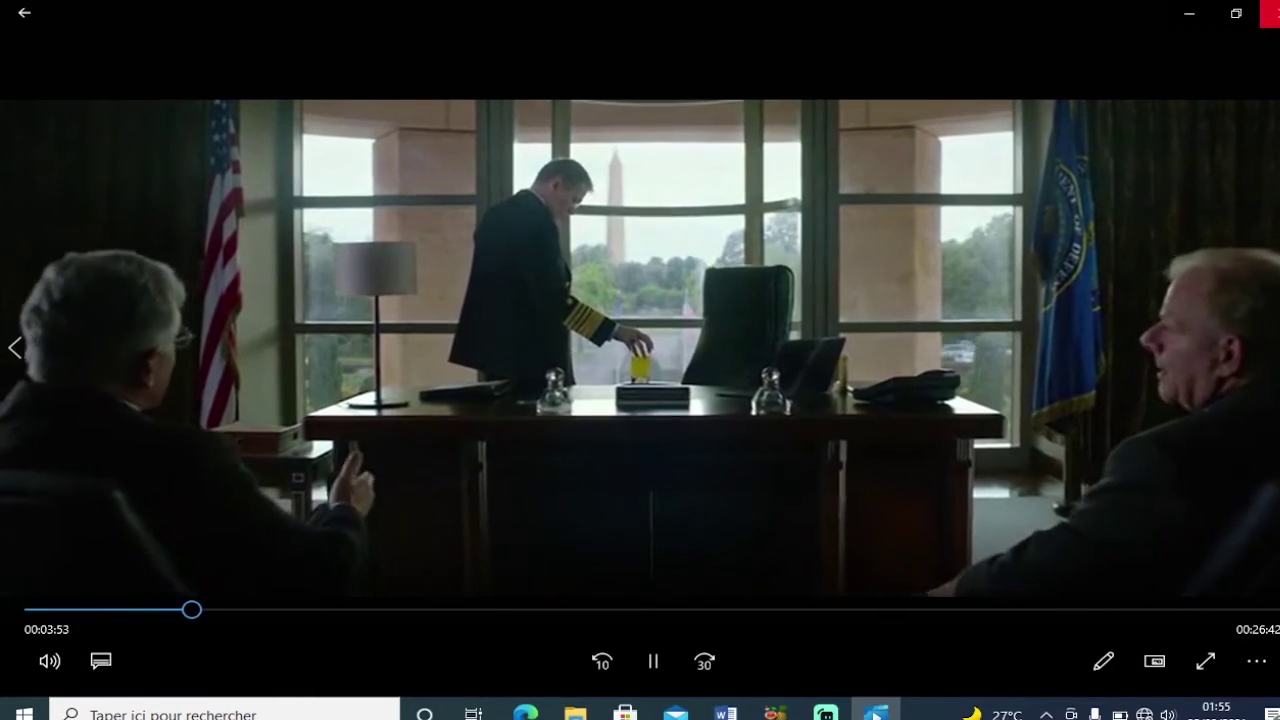
left_click(1266, 10)
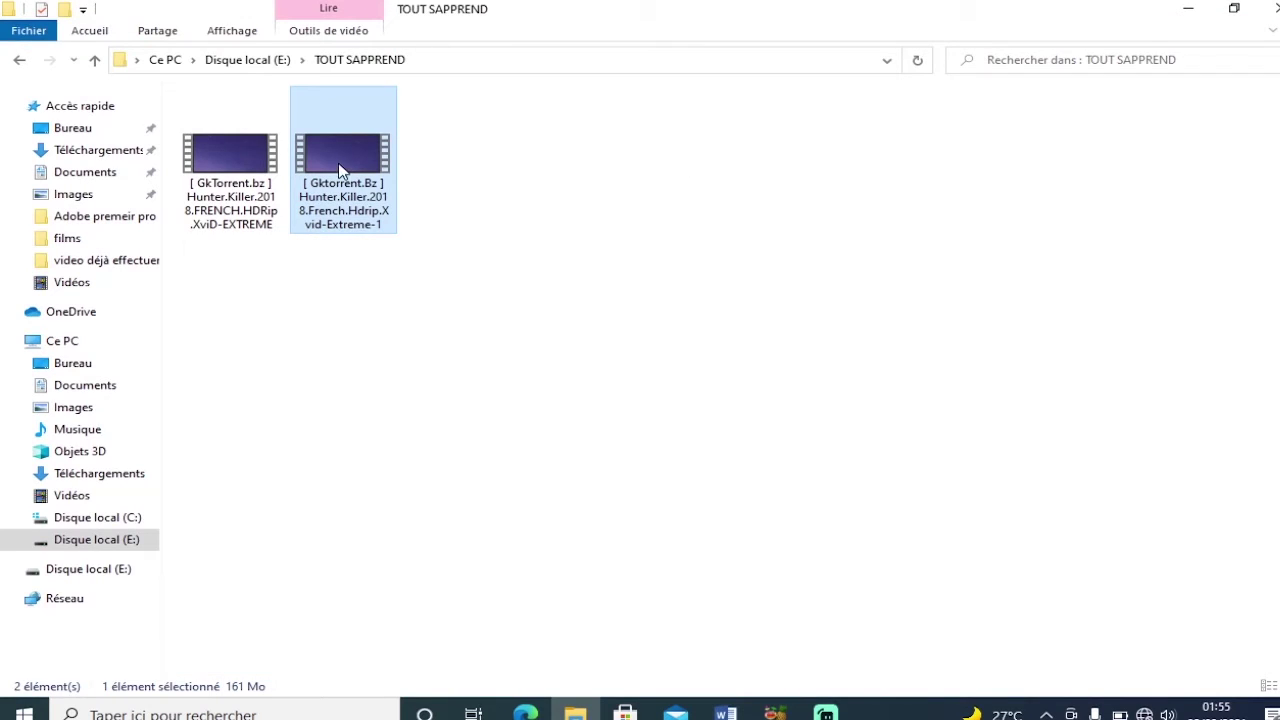
Play the original Hunter Killer AVI from about 7:30 to check its picture quality, then close the player and minimize the folder window
left_click(240, 174)
double_click(241, 175)
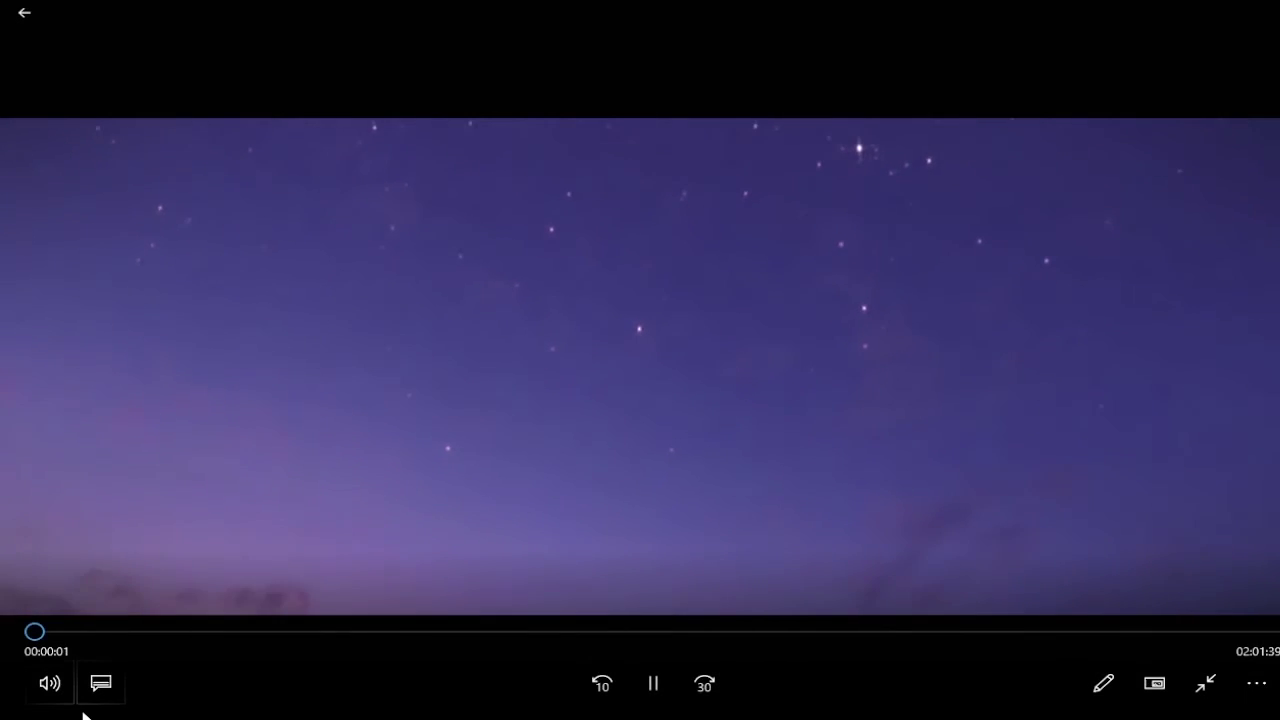
left_click(110, 632)
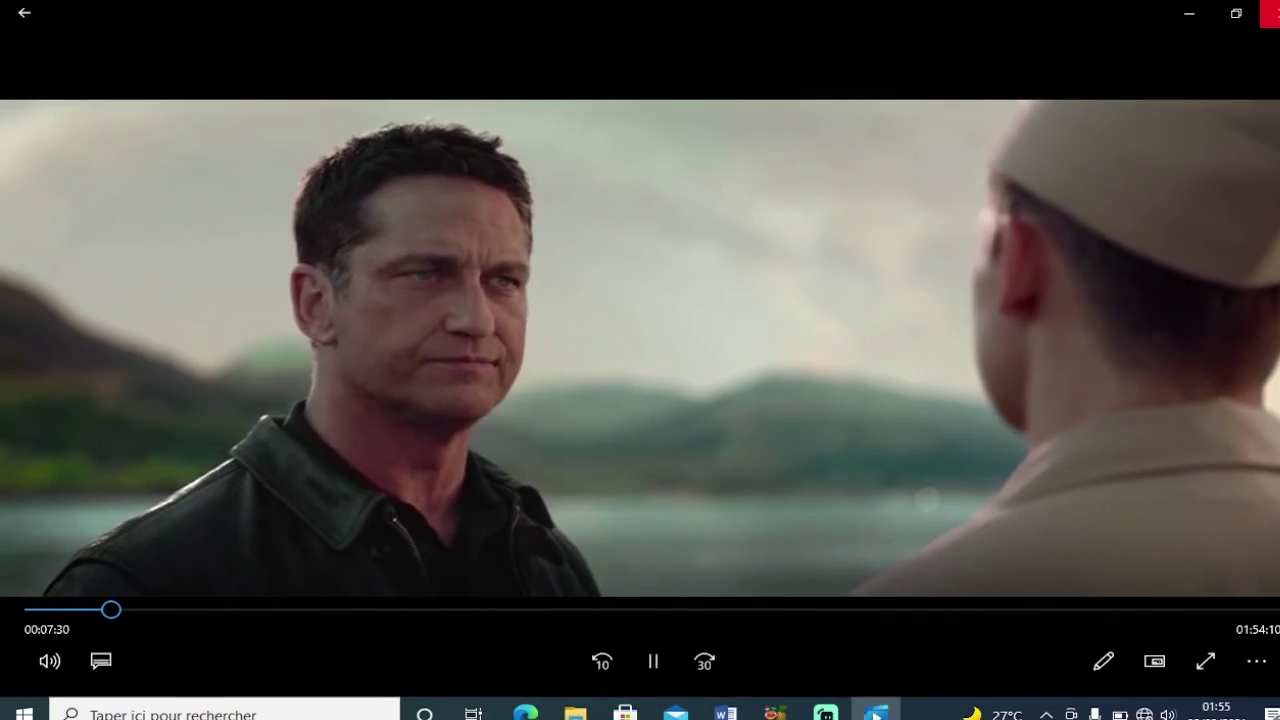
key("alt+F4")
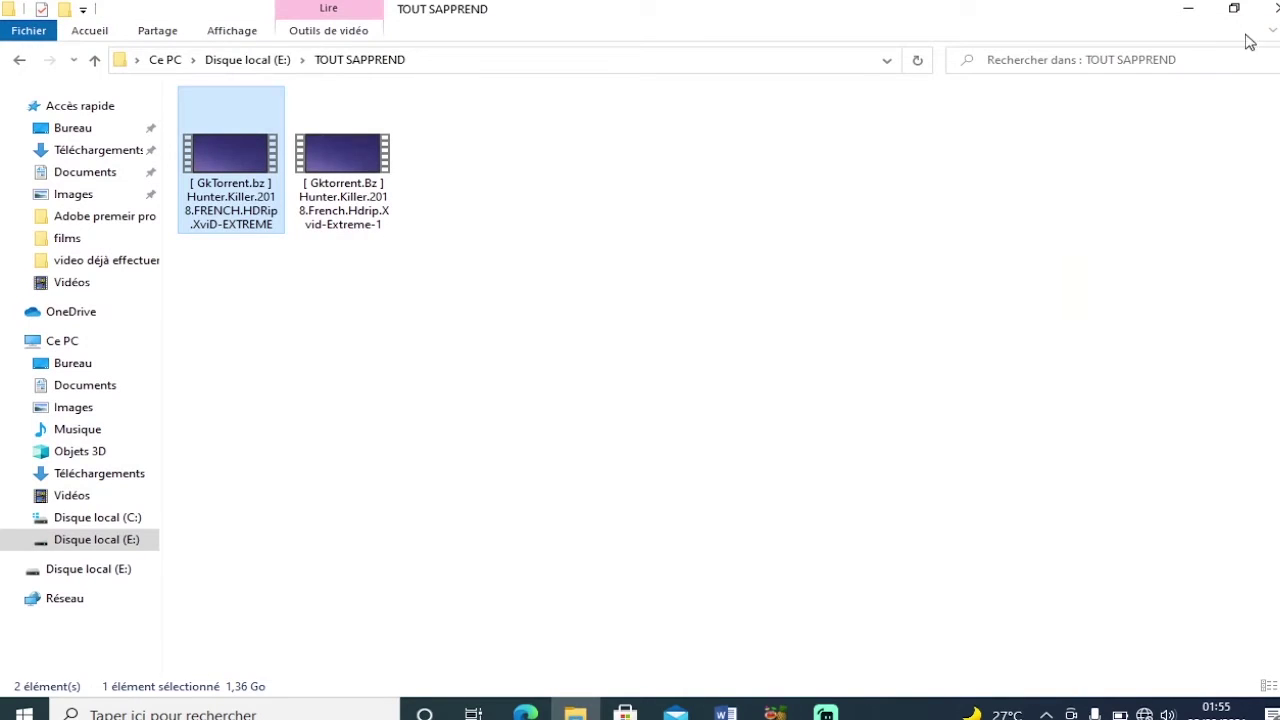
left_click(1187, 10)
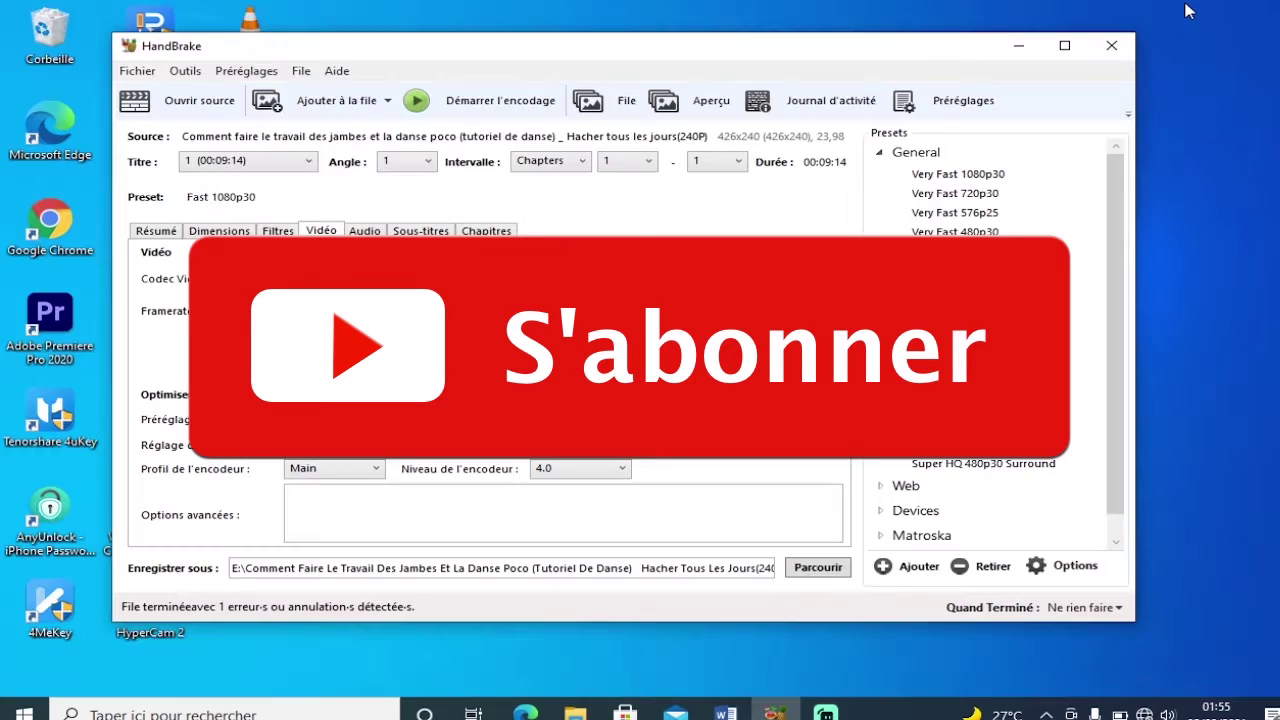
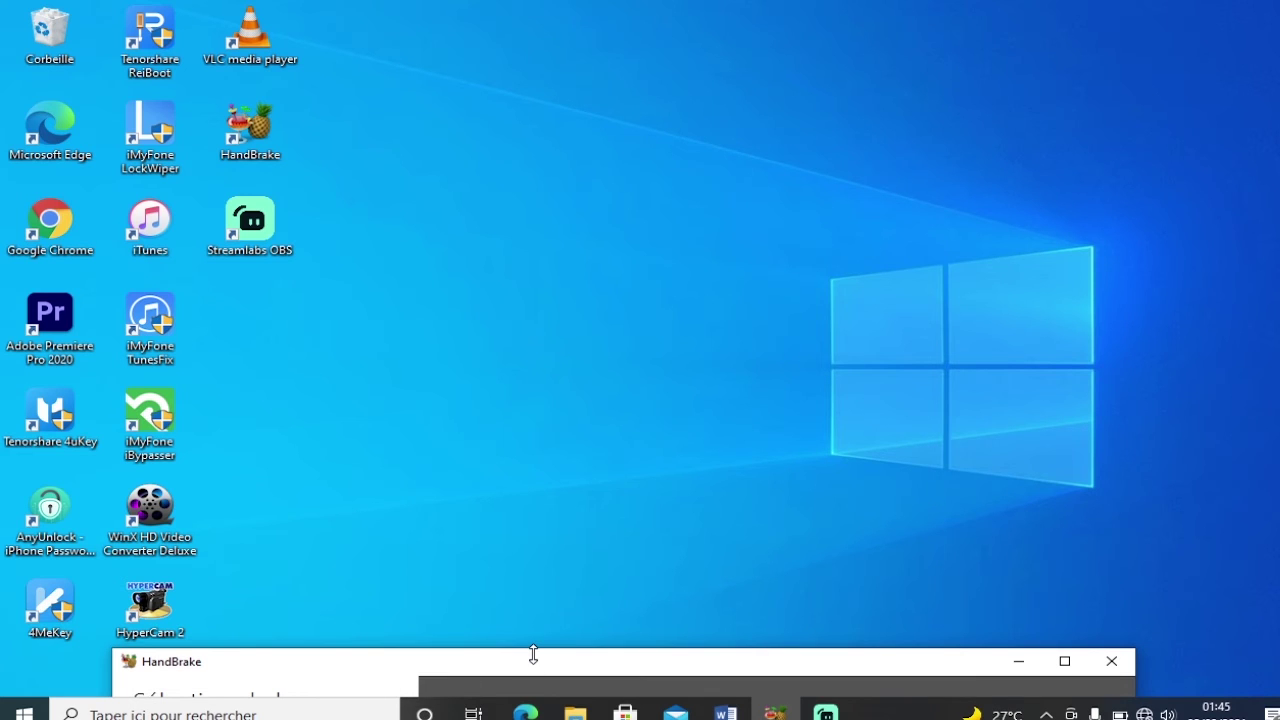
Switch to the TOUT SAPPREND folder in File Explorer and open the original Hunter Killer AVI with VLC media player
left_click(575, 712)
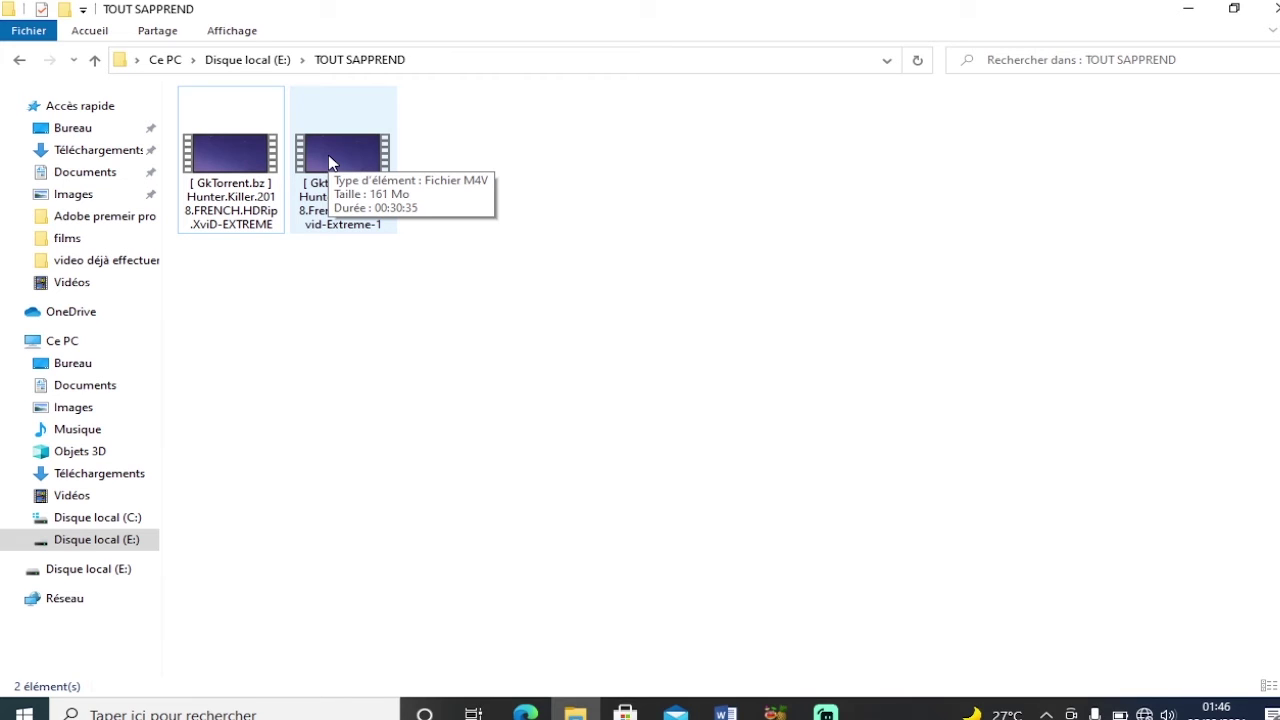
left_click(257, 180)
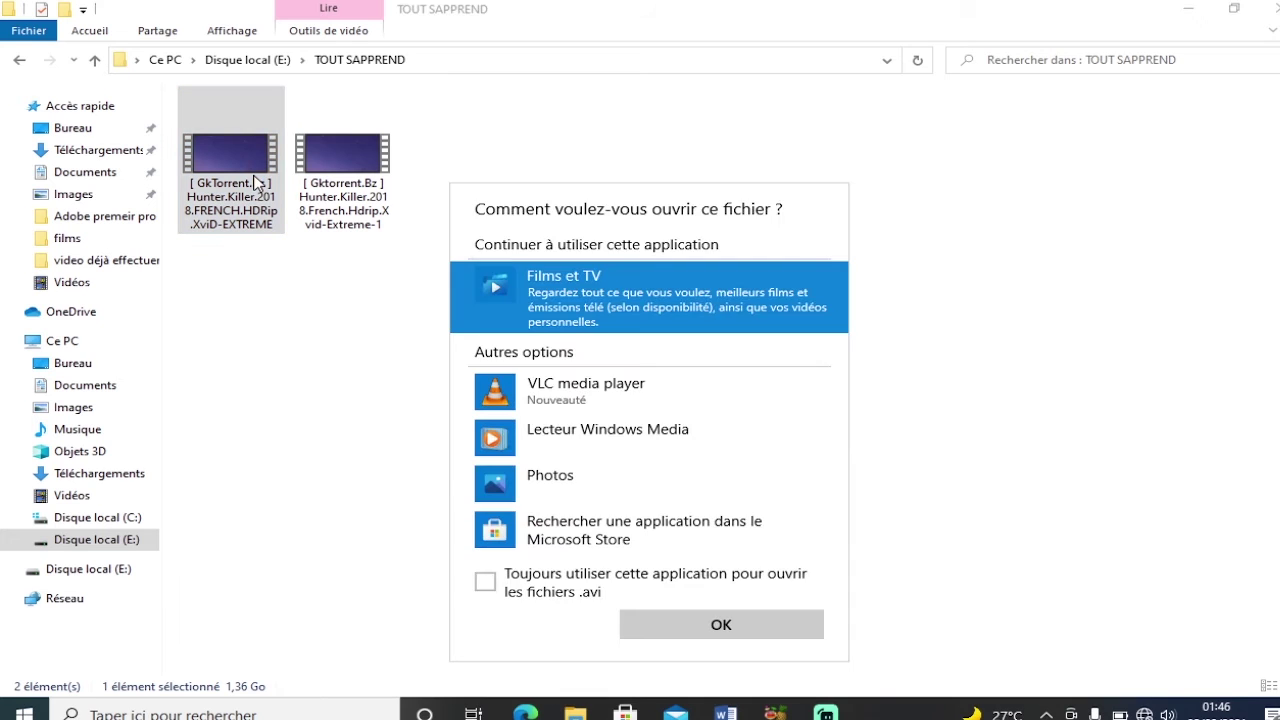
left_click(605, 386)
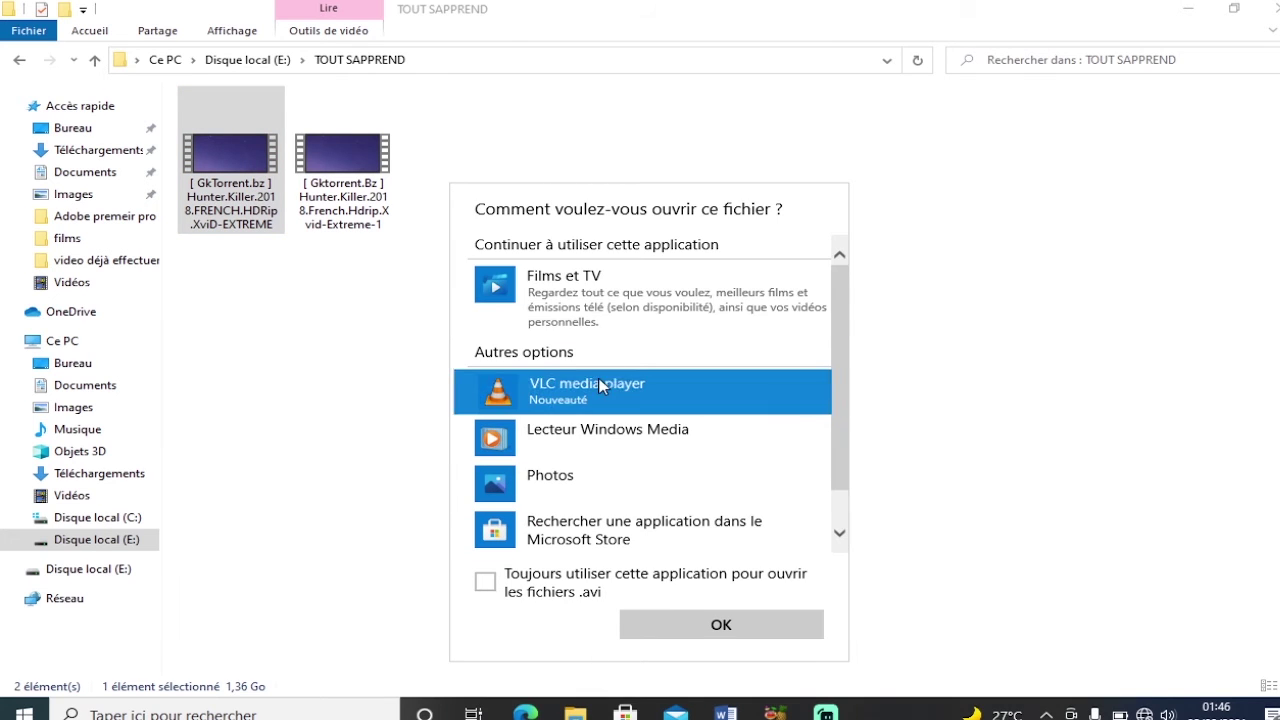
left_click(718, 622)
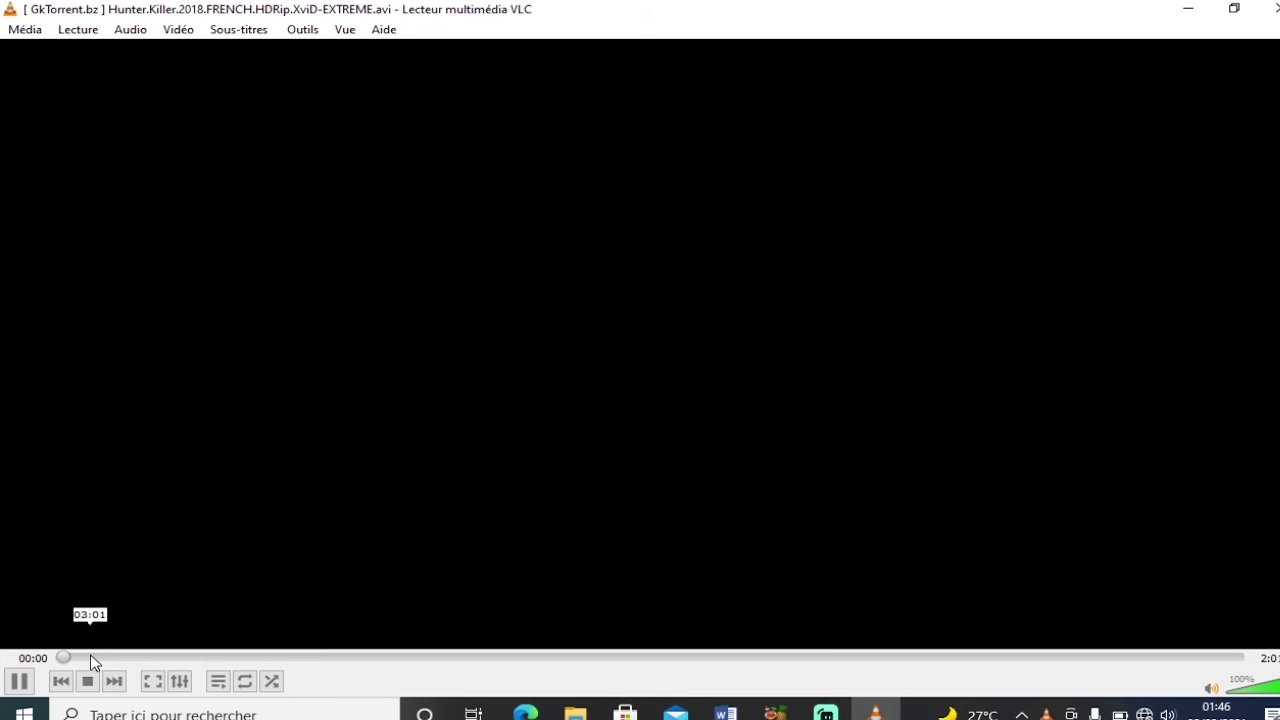
Check the original's picture quality from about 3:00 and 4:50, including in full screen, and close VLC
left_click(92, 658)
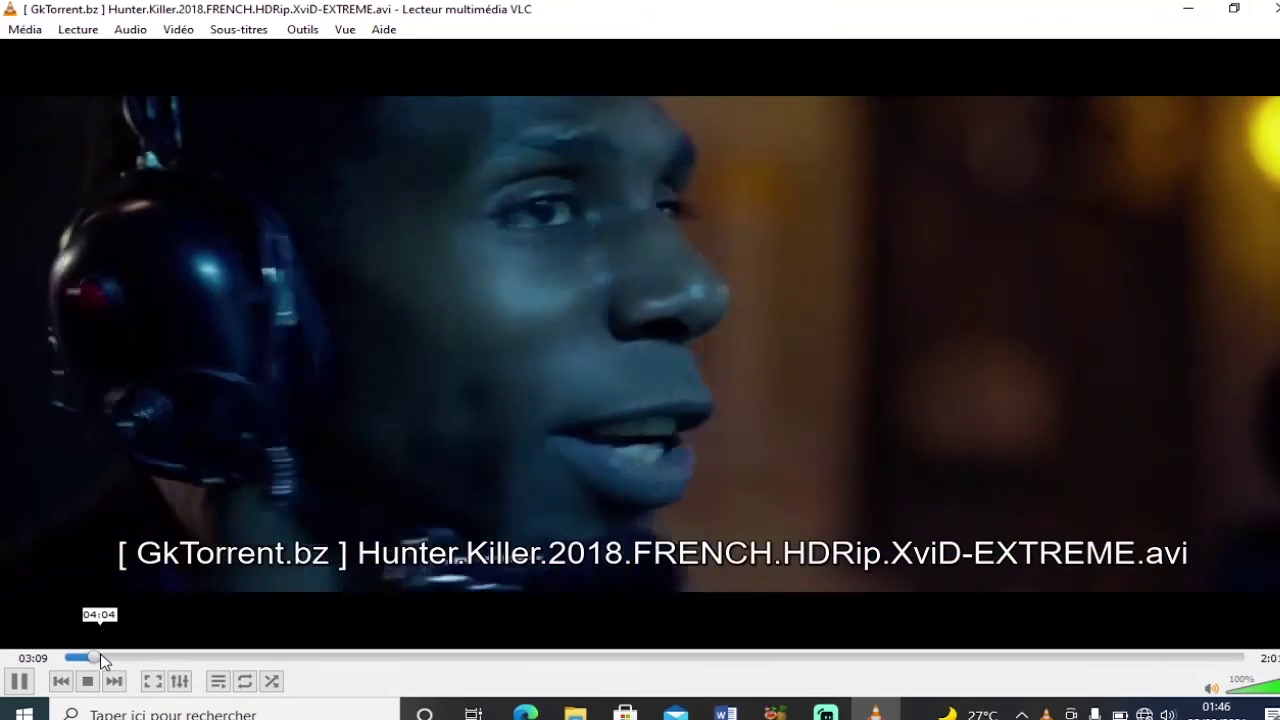
left_click(108, 658)
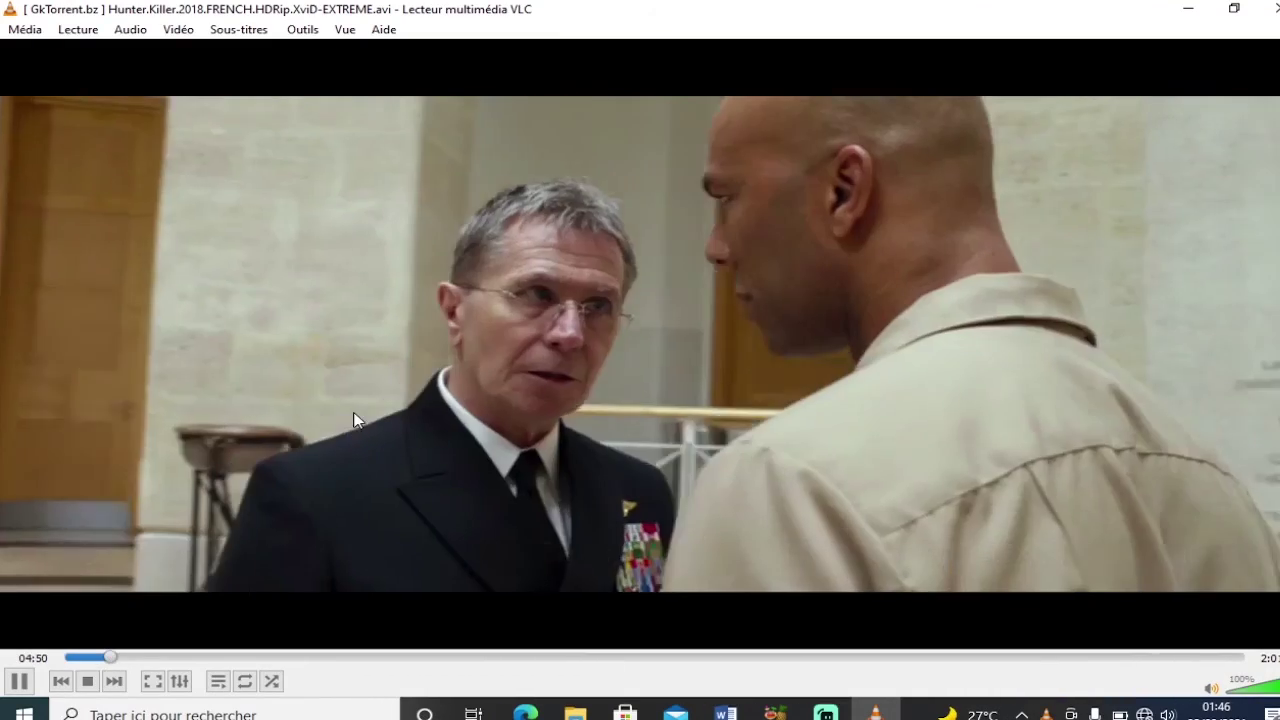
double_click(354, 420)
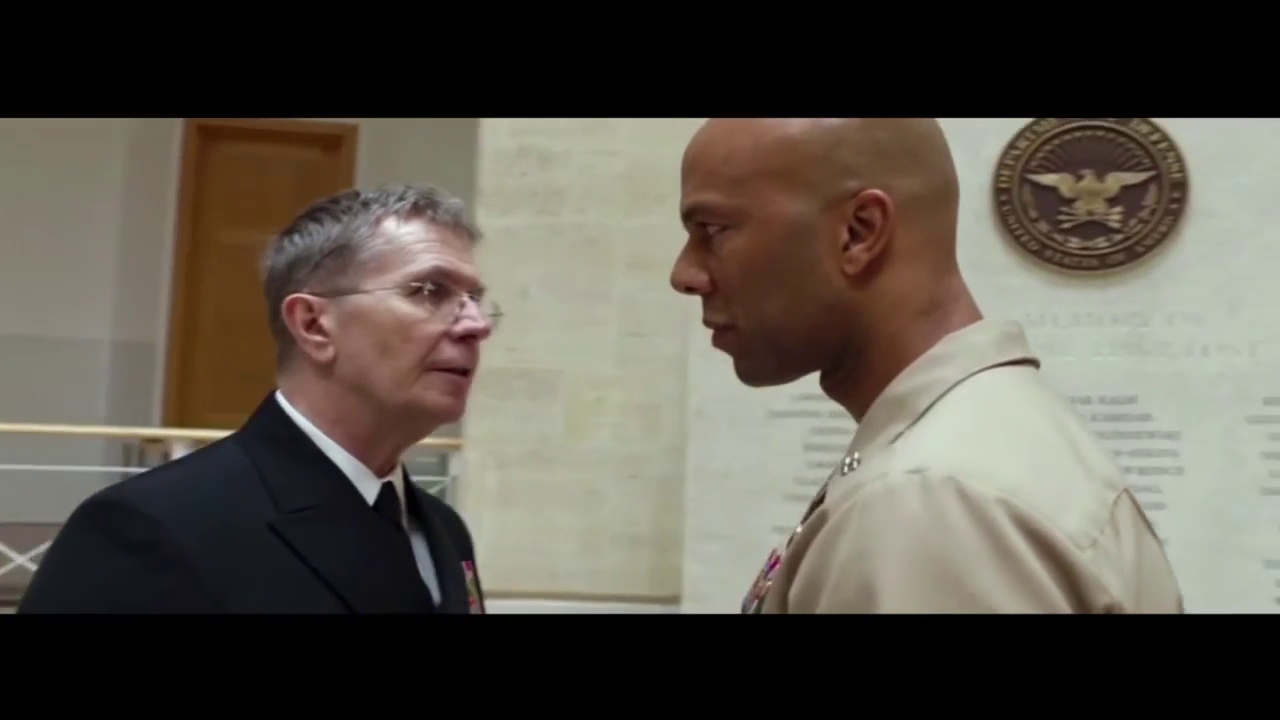
double_click(354, 420)
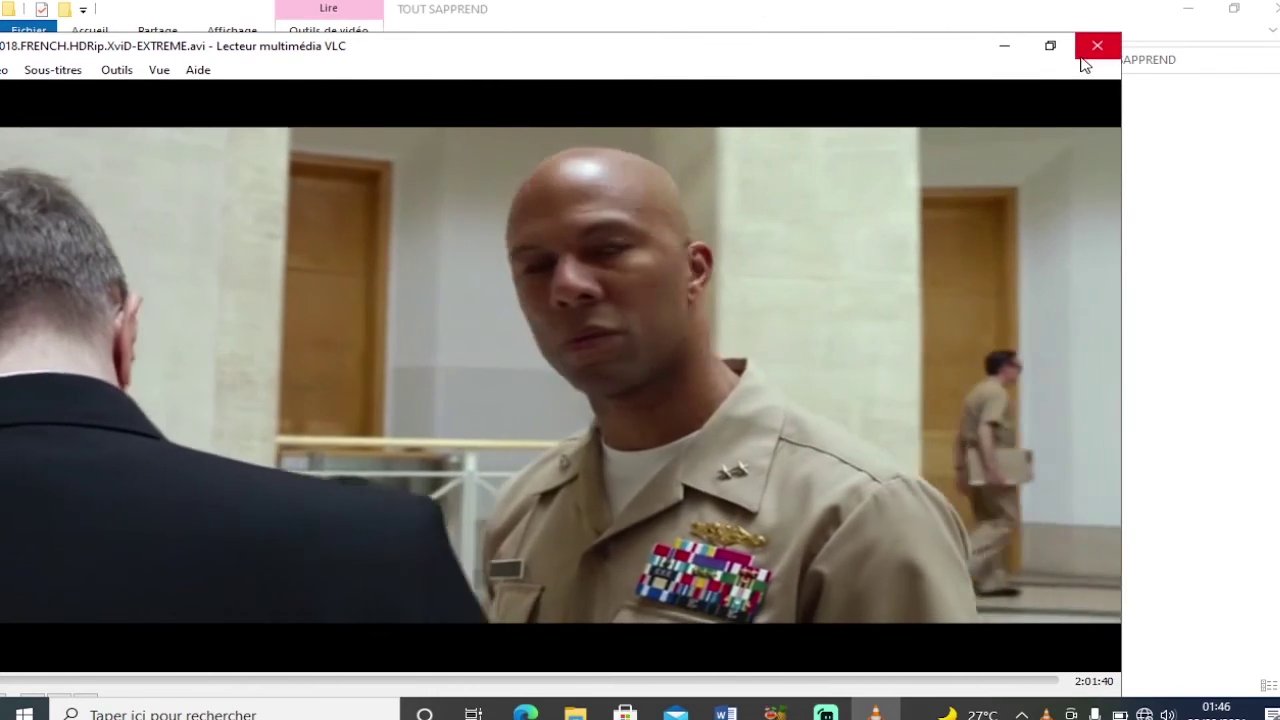
left_click(1090, 50)
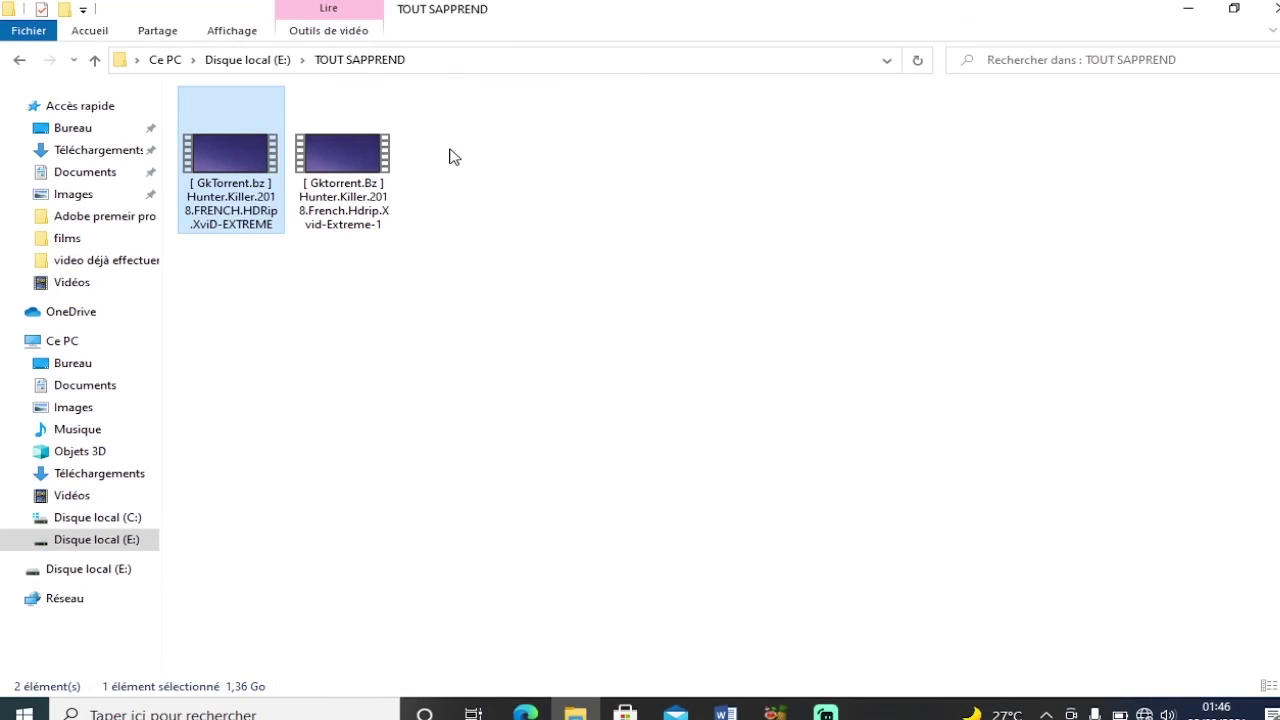
Play the compressed M4V copy from about 1:44 and 2:15, windowed and in full screen, then close the player and minimize the folder window
double_click(358, 162)
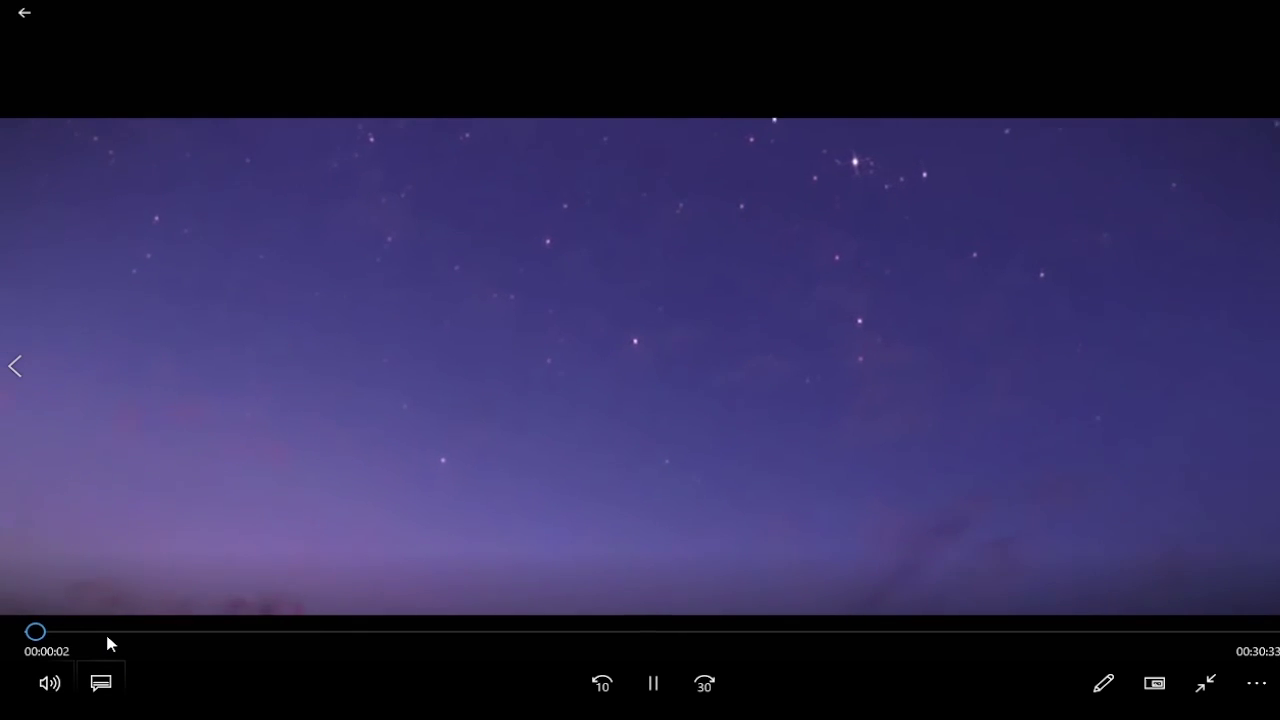
left_click(106, 633)
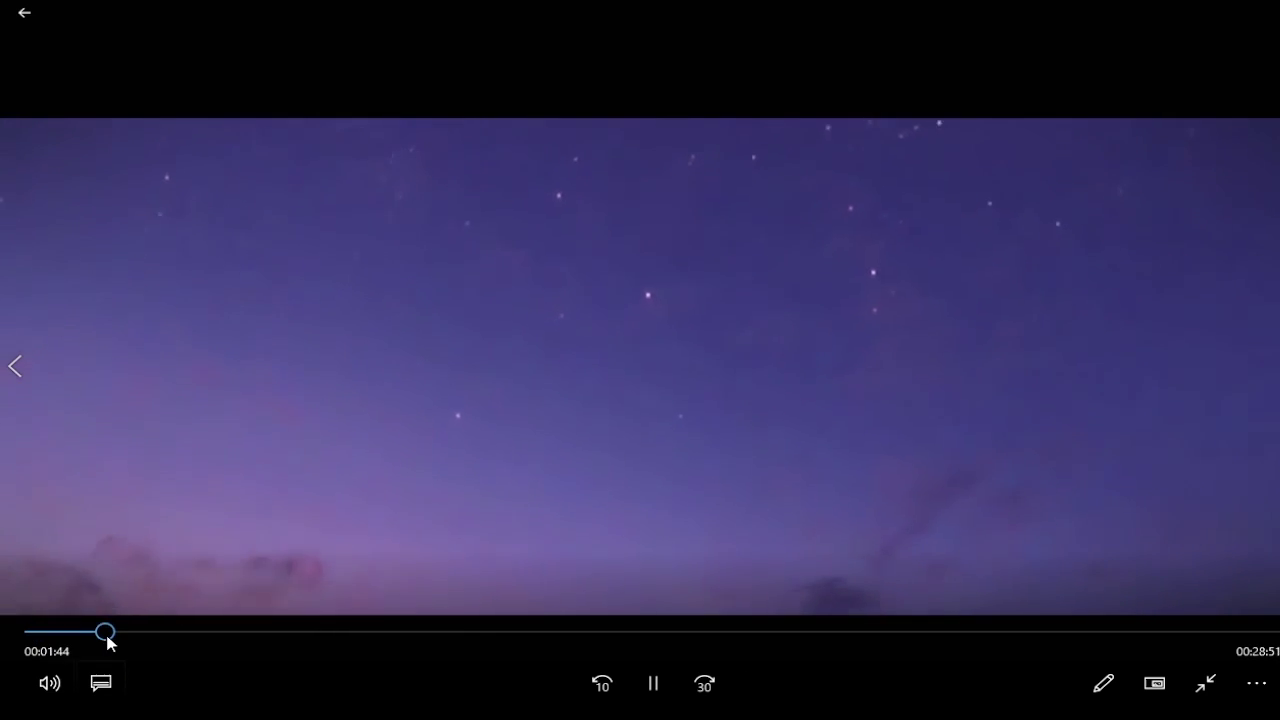
left_click(125, 633)
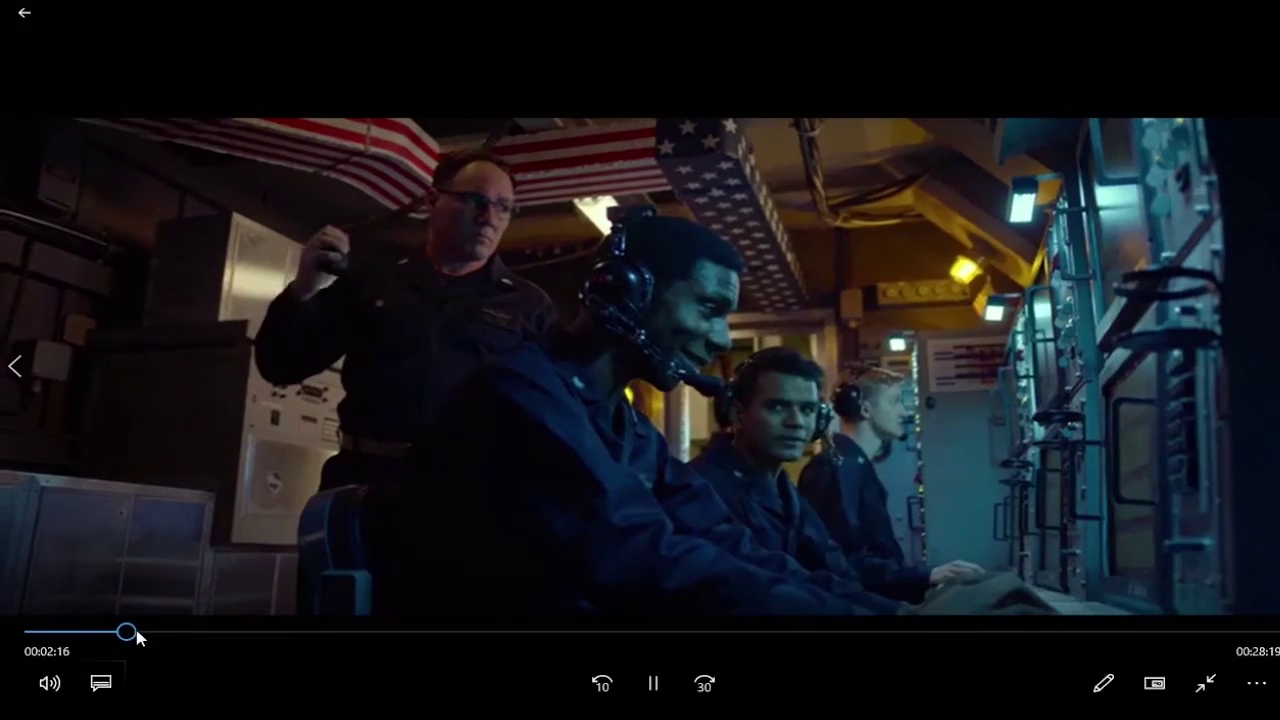
double_click(254, 464)
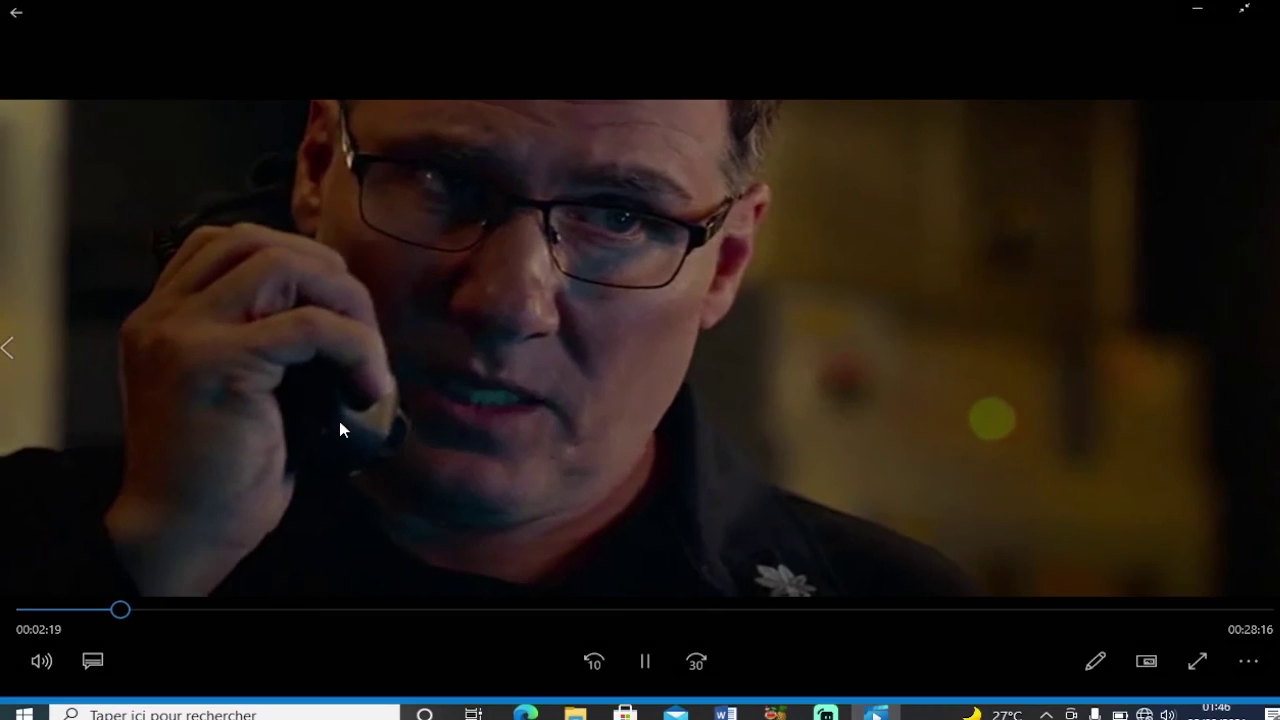
double_click(340, 430)
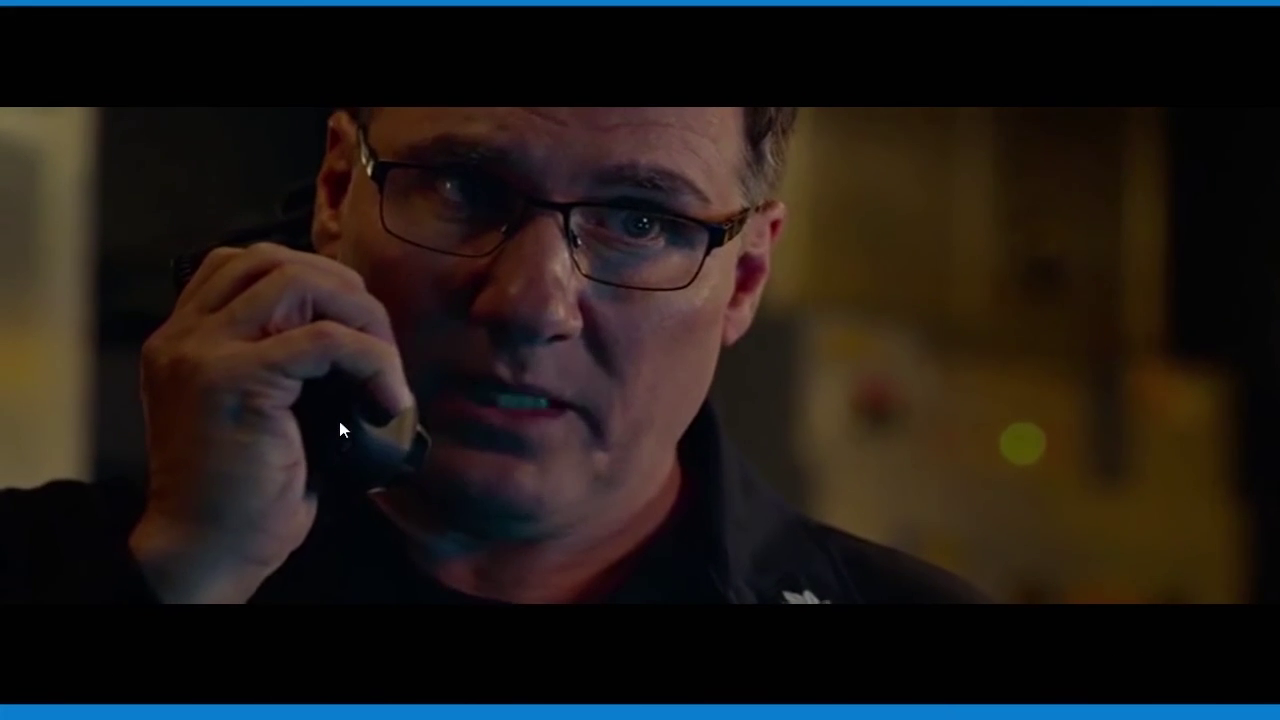
mouse_move(417, 363)
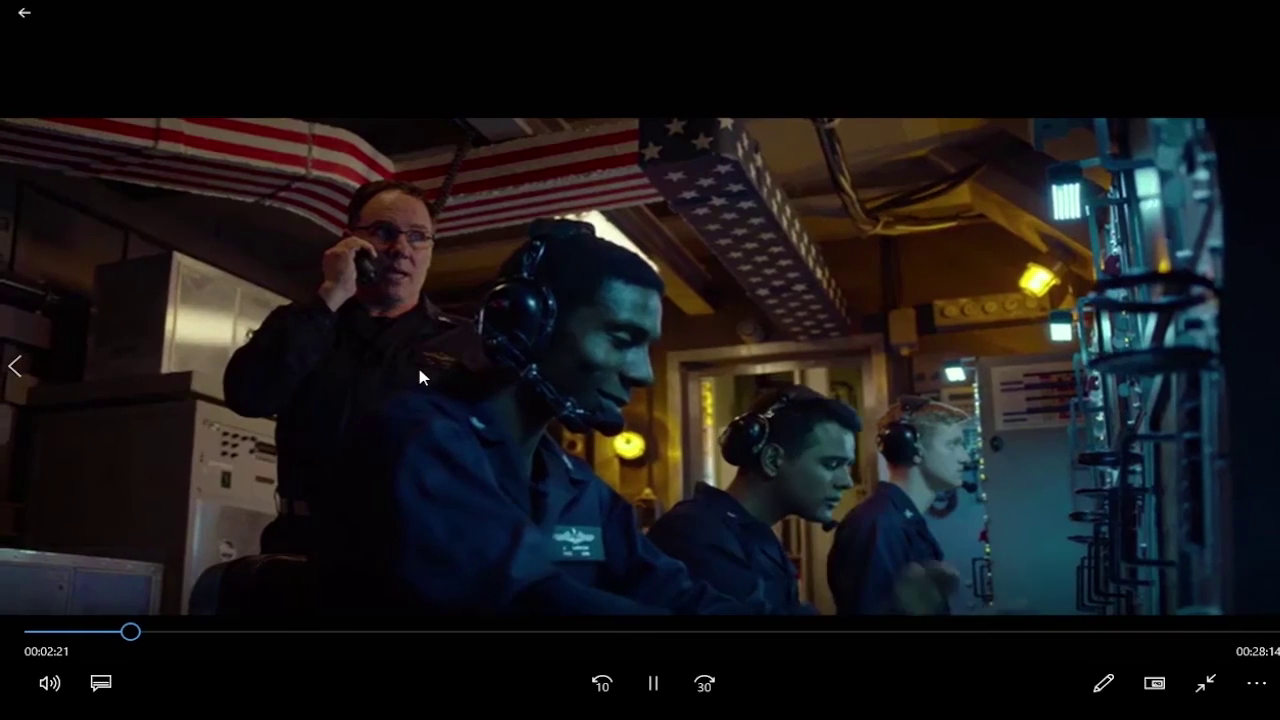
double_click(479, 335)
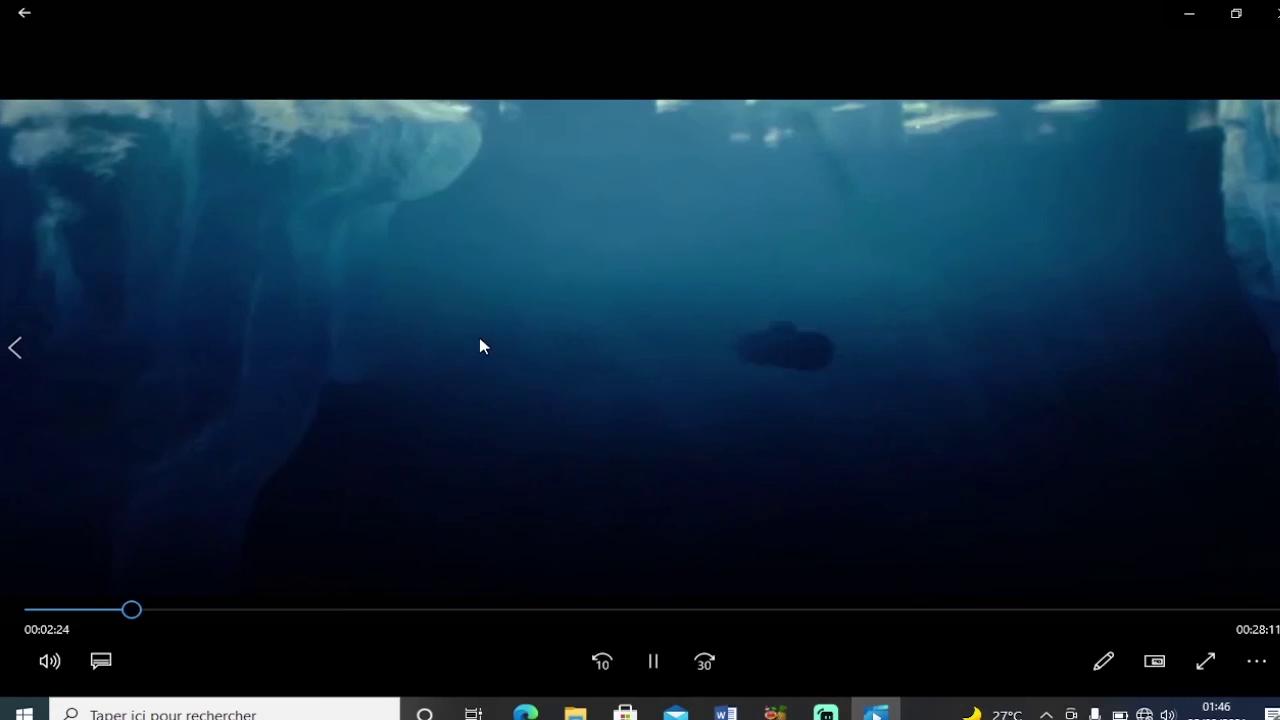
left_click(1268, 12)
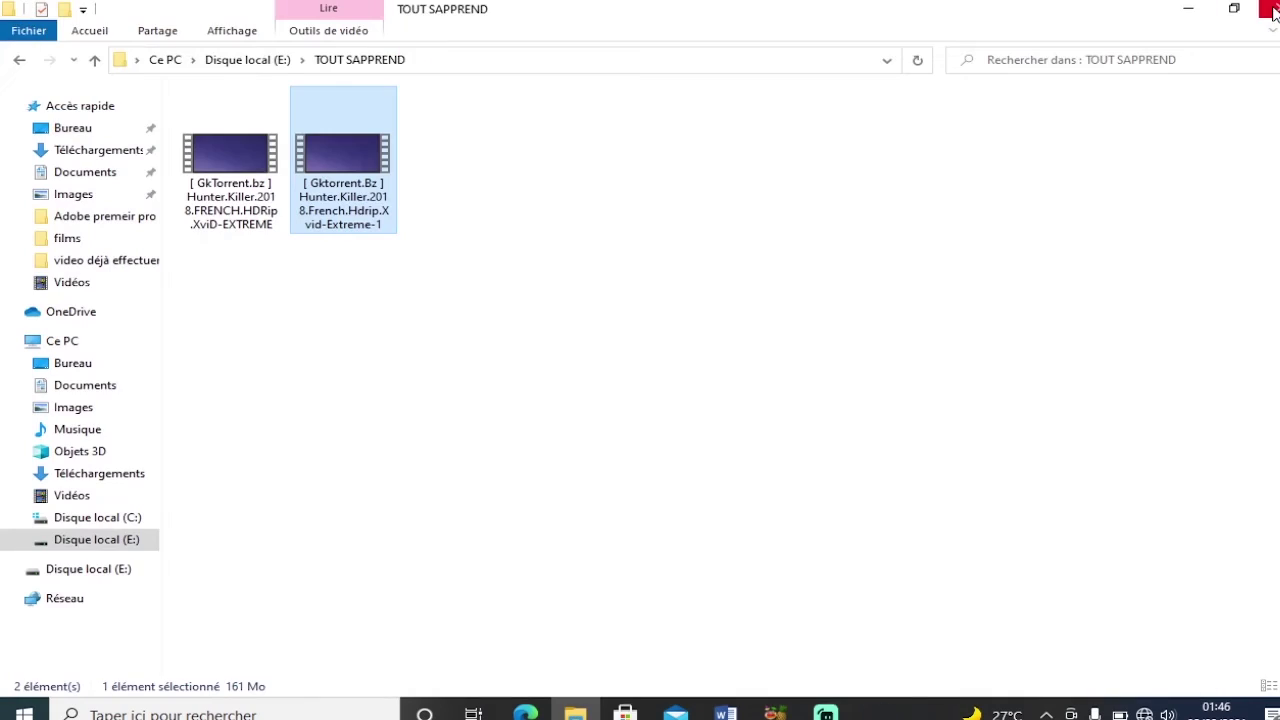
left_click(1176, 16)
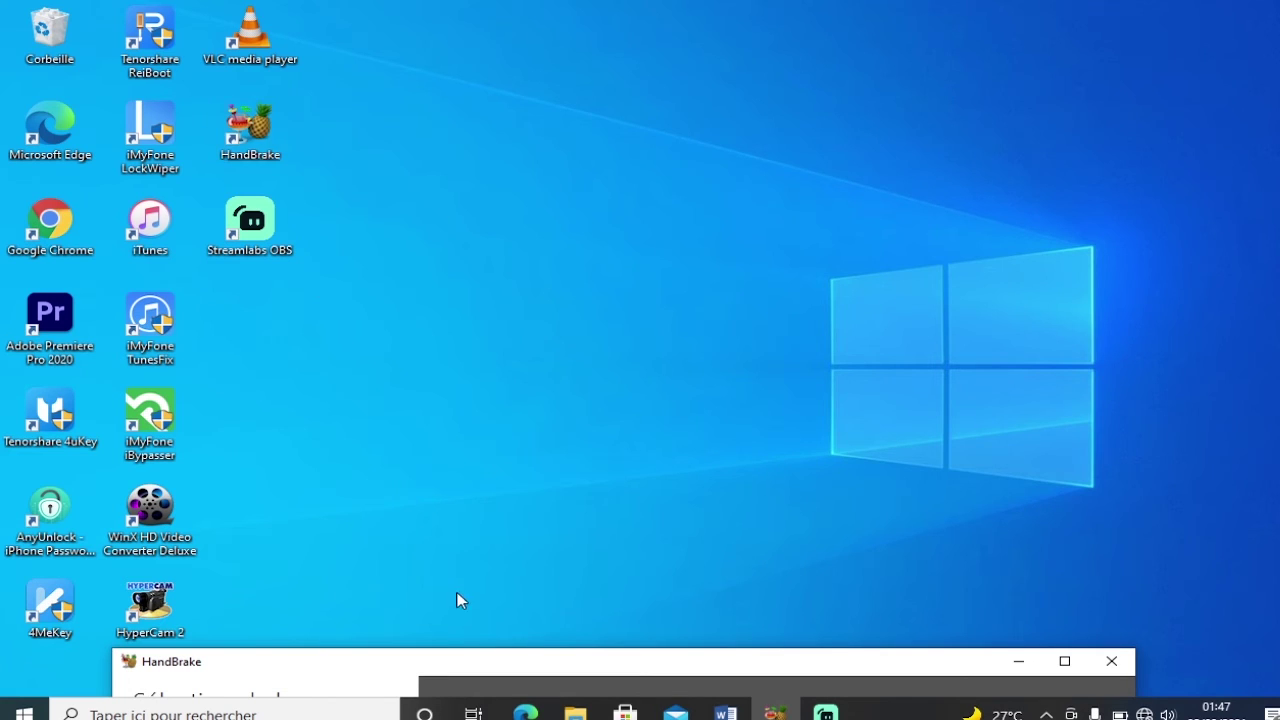
Bring the HandBrake window fully into view and load the single Hunter Killer video file from the films folder as the source
left_click_drag(548, 664, 548, 49)
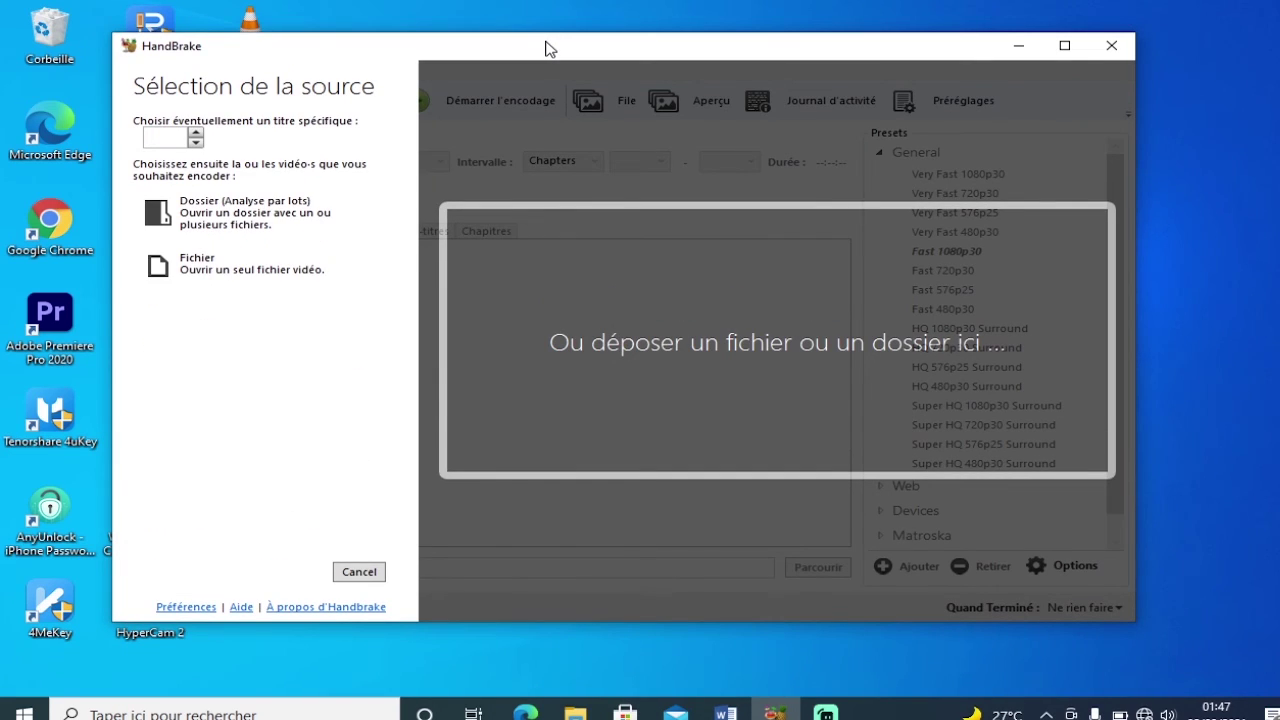
left_click(313, 262)
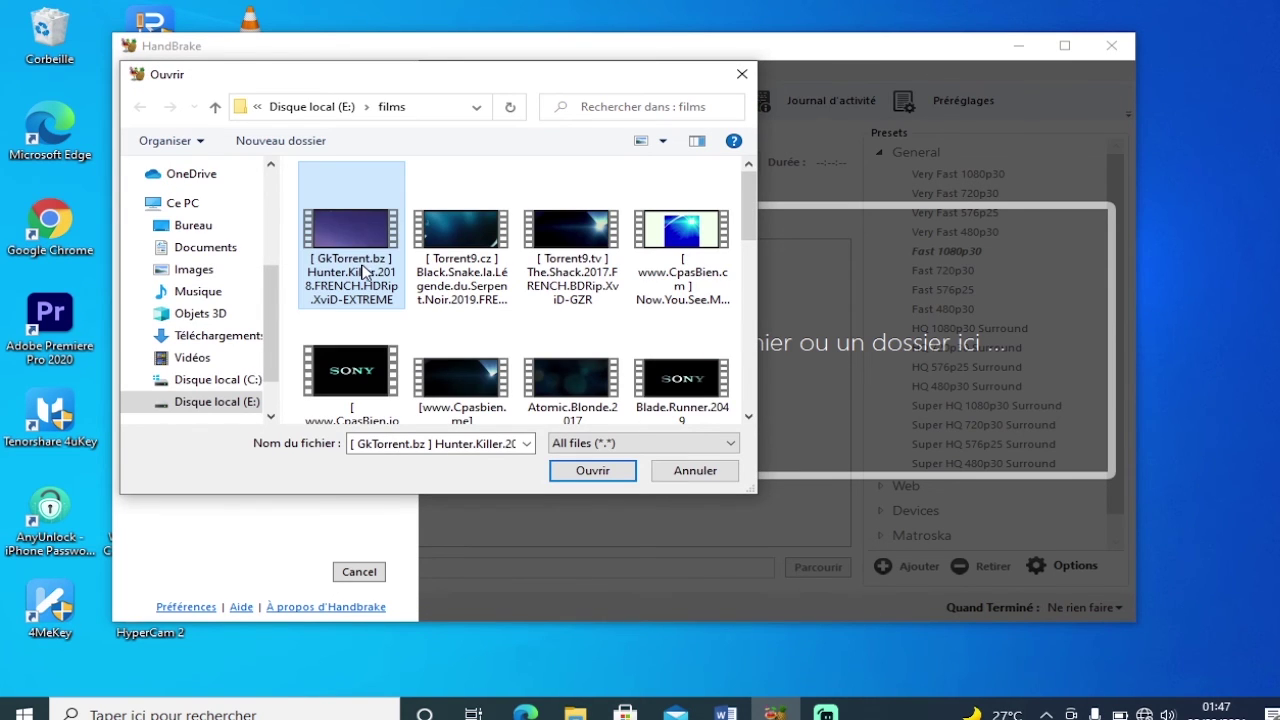
left_click(594, 472)
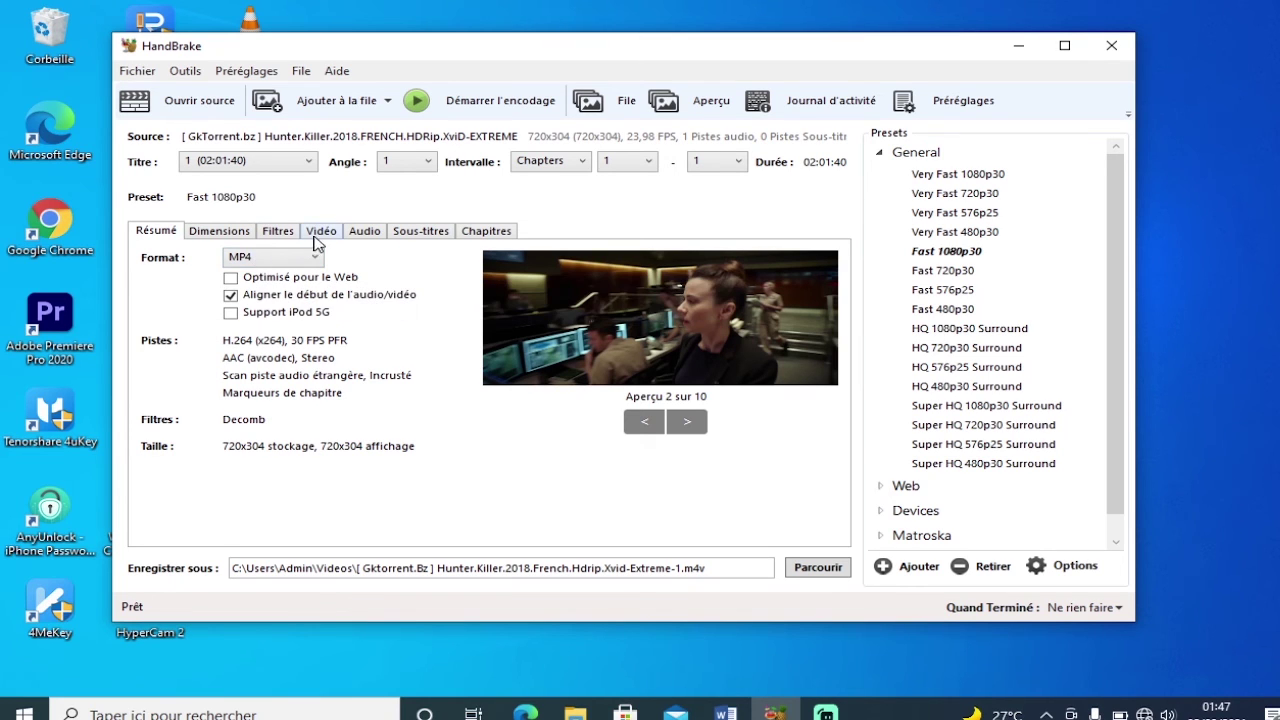
In the video settings, select None for the encoder tune and Main for the encoder profile
left_click(320, 234)
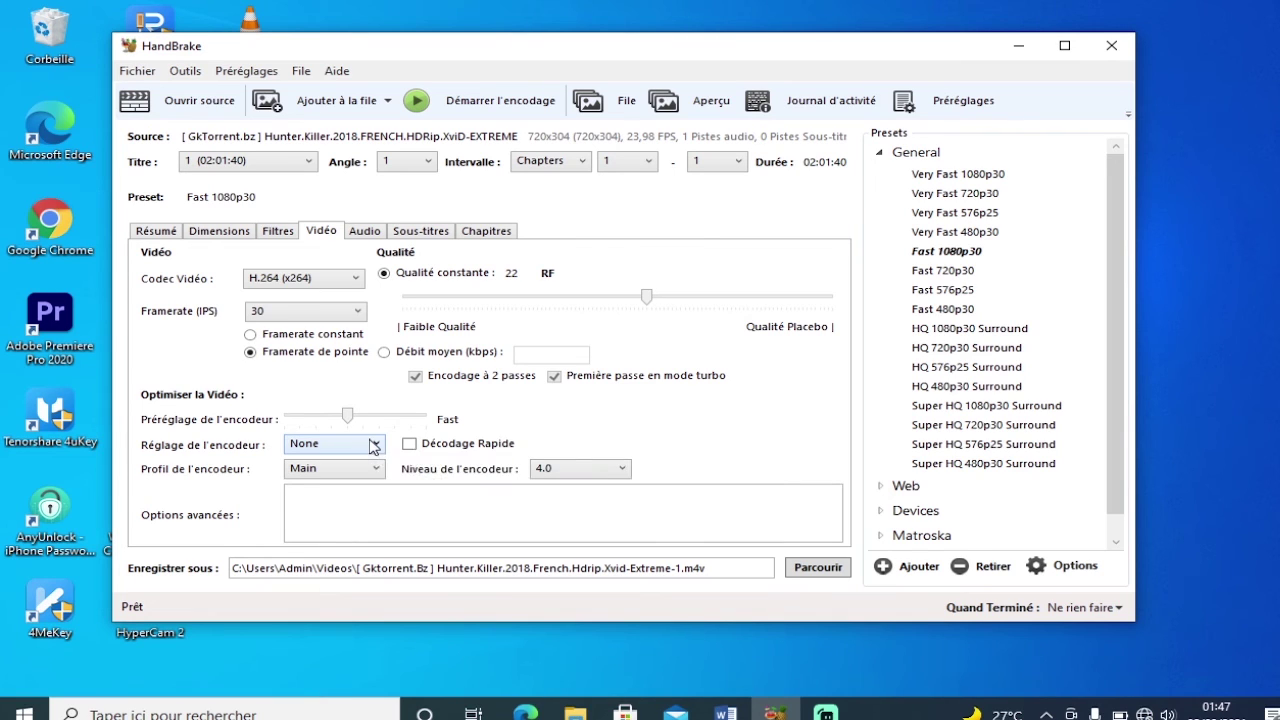
left_click(373, 446)
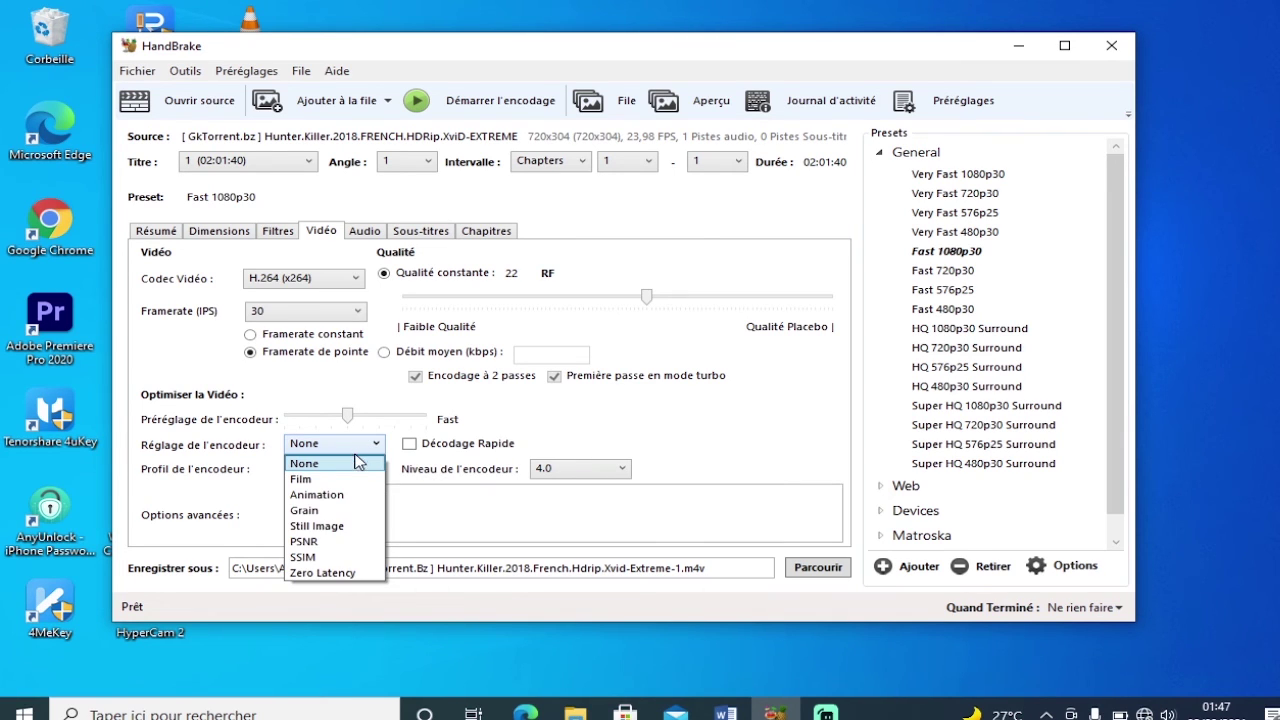
left_click(355, 462)
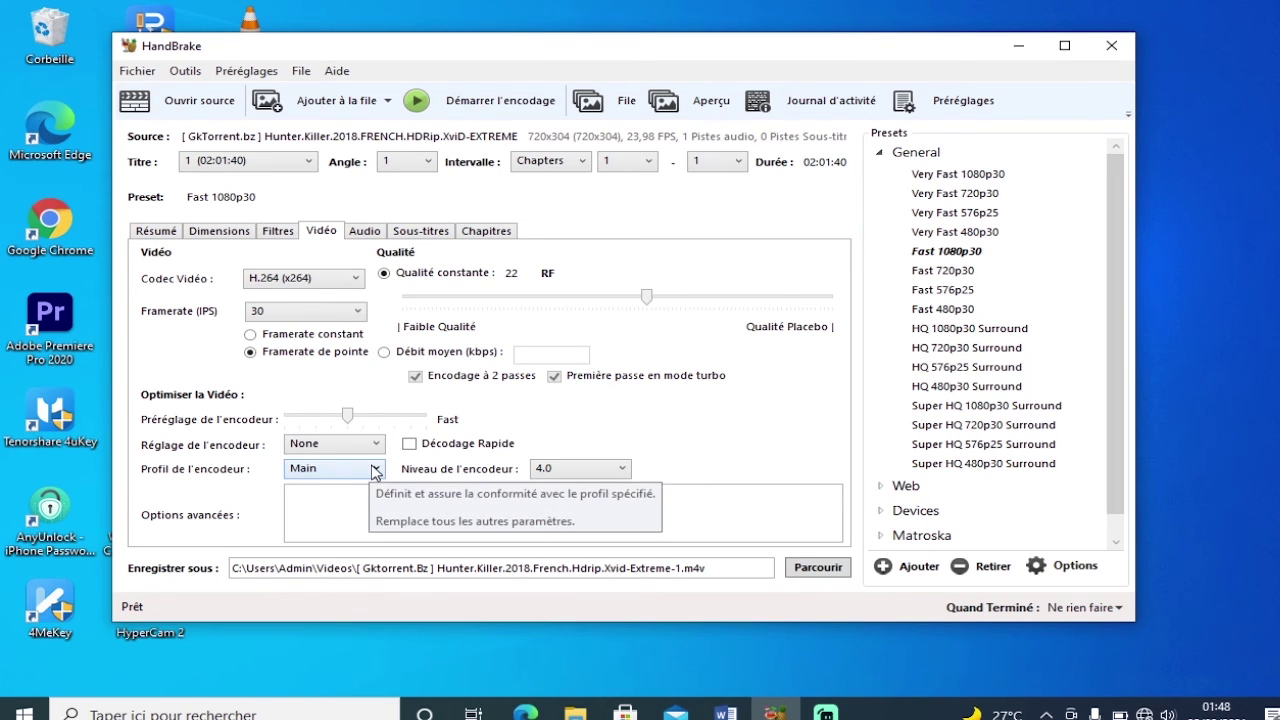
left_click(374, 469)
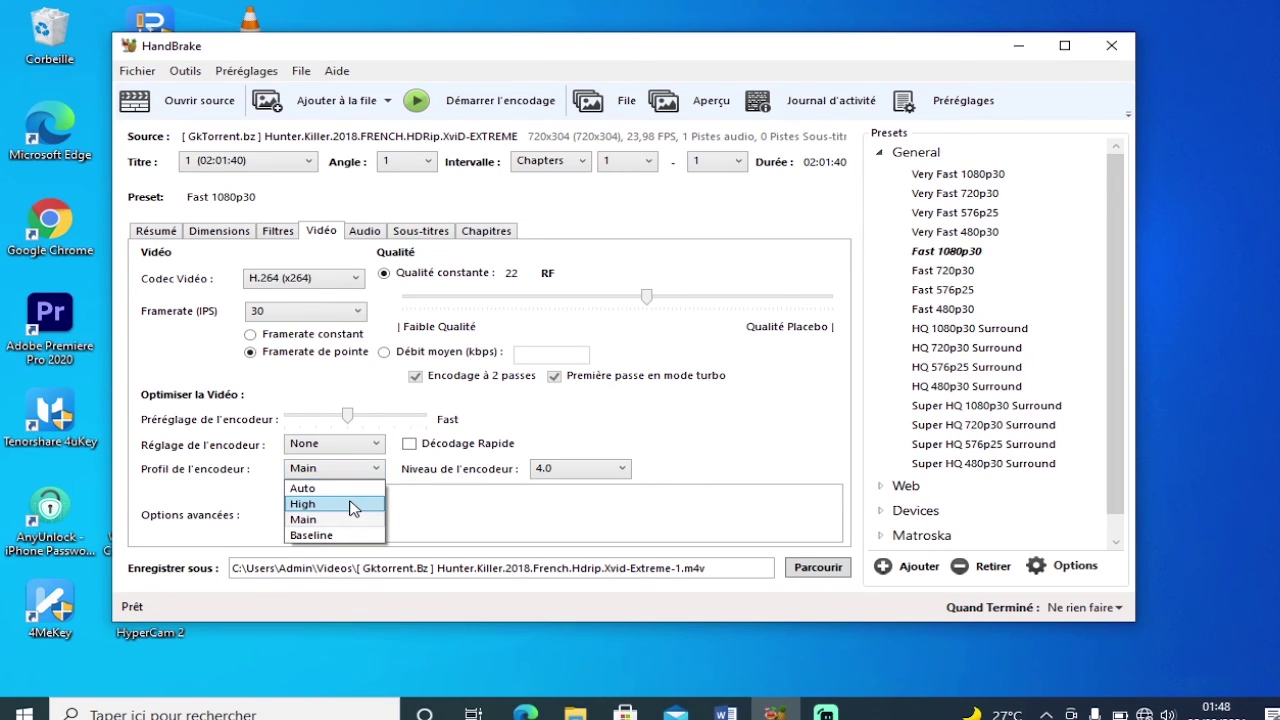
left_click(331, 519)
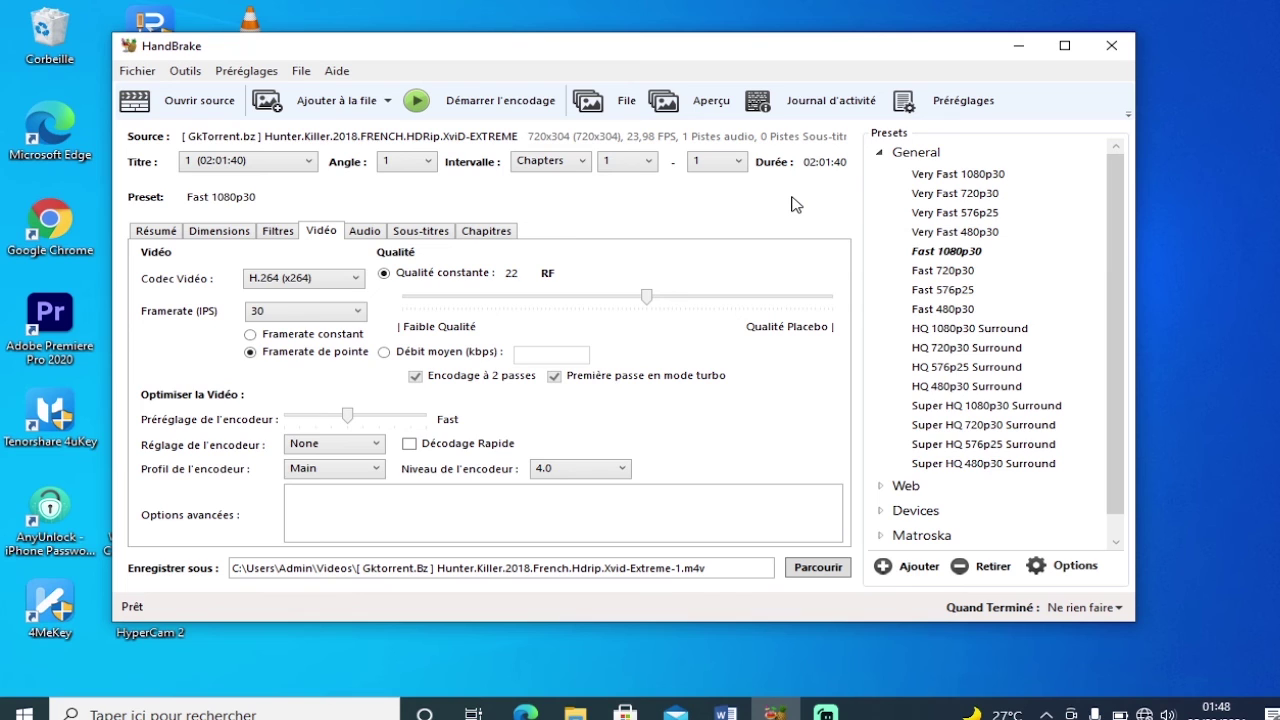
Review the destination folder for the output file, keep it as it is, and start encoding the video
left_click(816, 567)
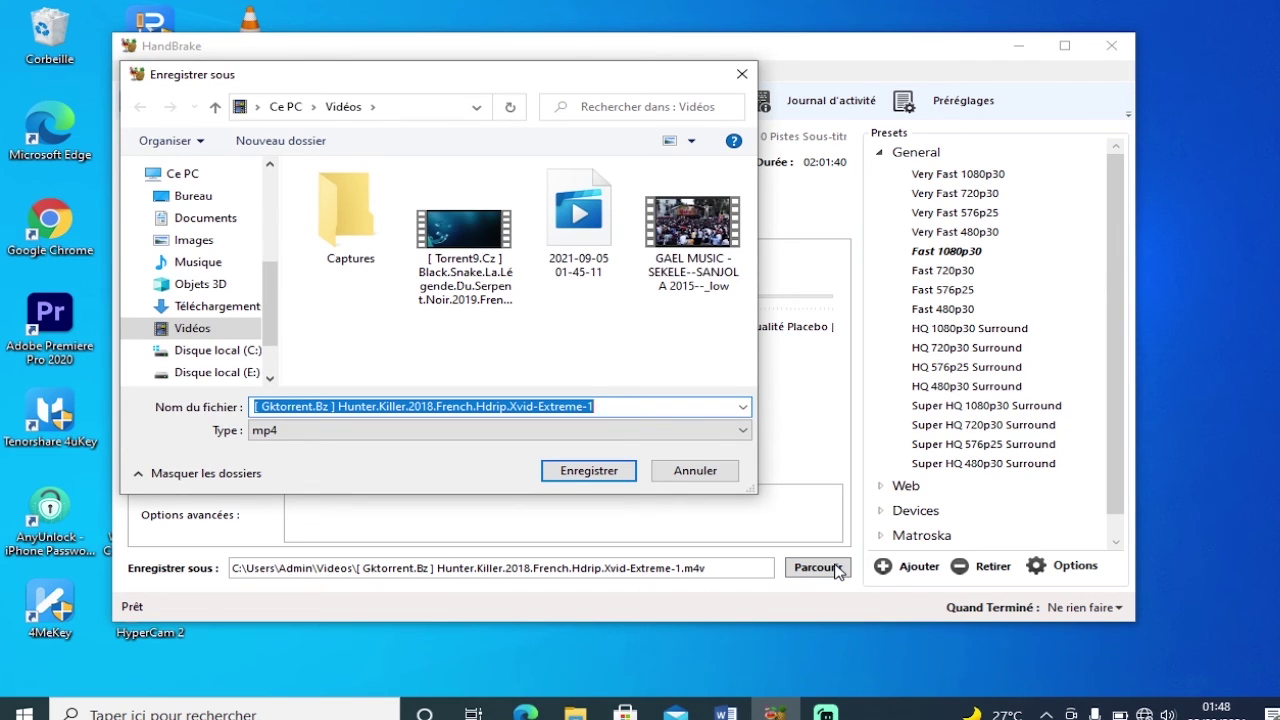
left_click(697, 479)
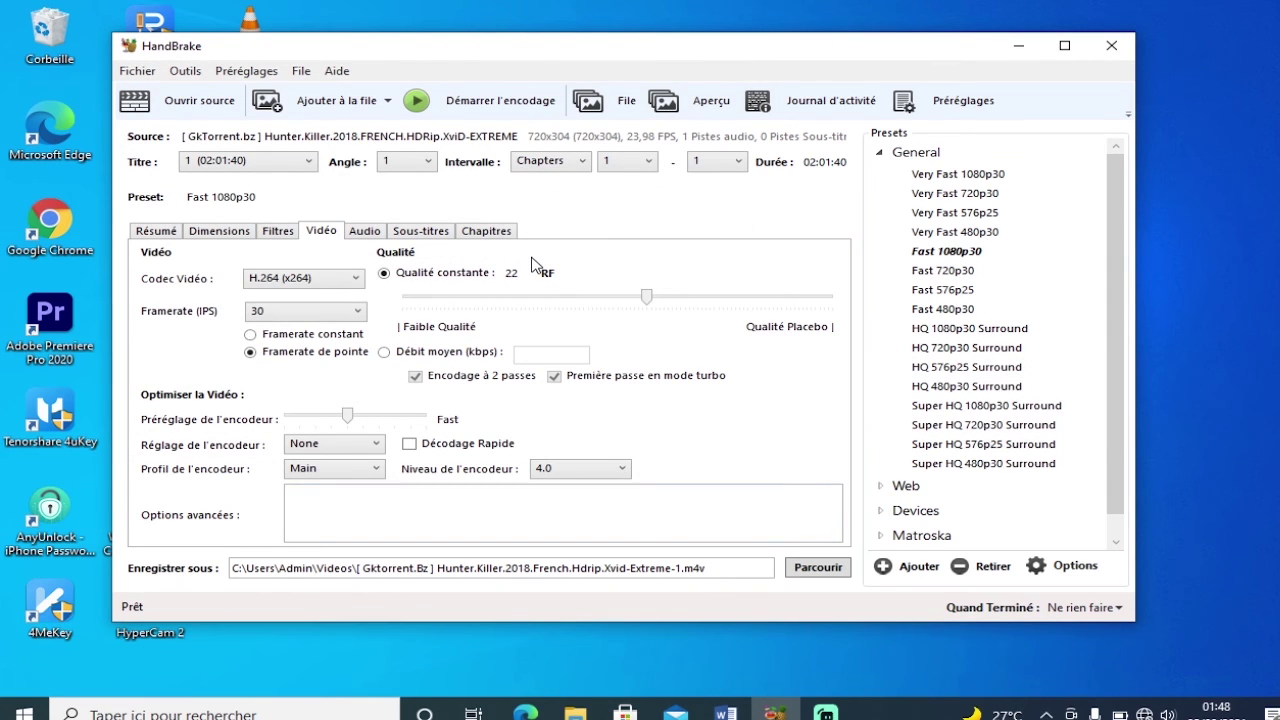
left_click(477, 108)
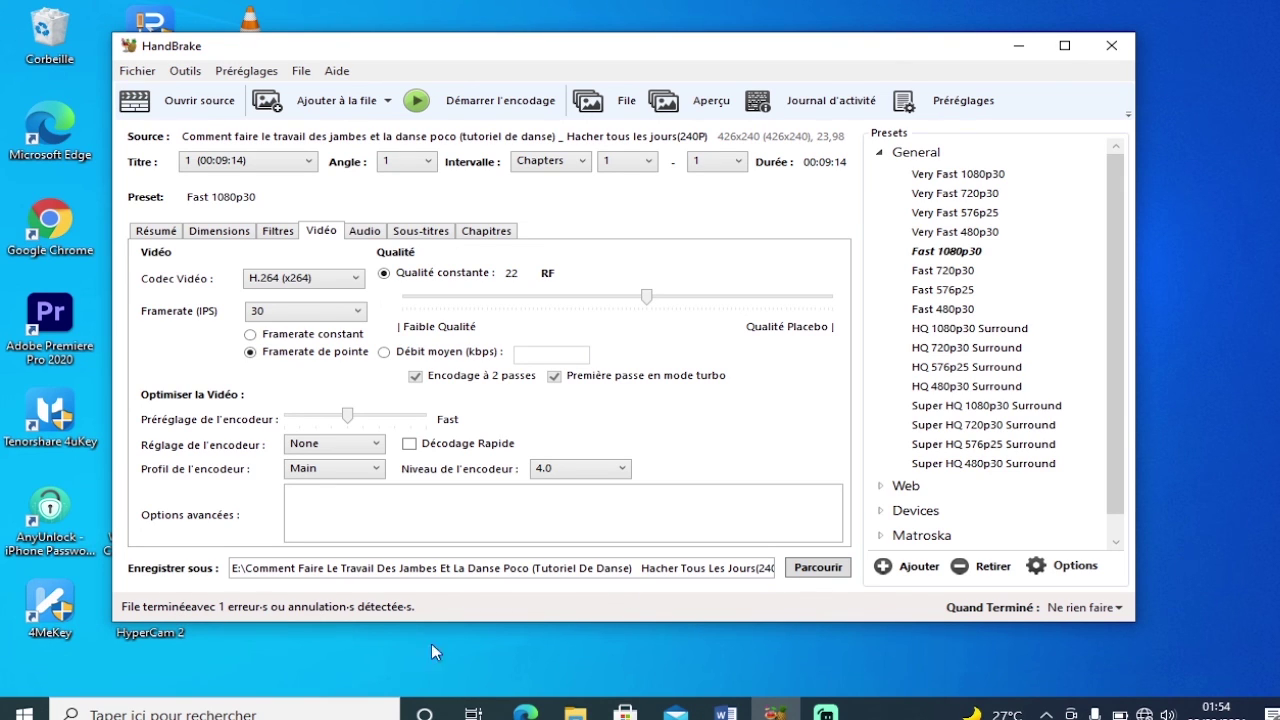
Switch to the TOUT SAPPREND folder, play the compressed Hunter Killer copy from about 3:50, then leave full screen and close the player
left_click(575, 710)
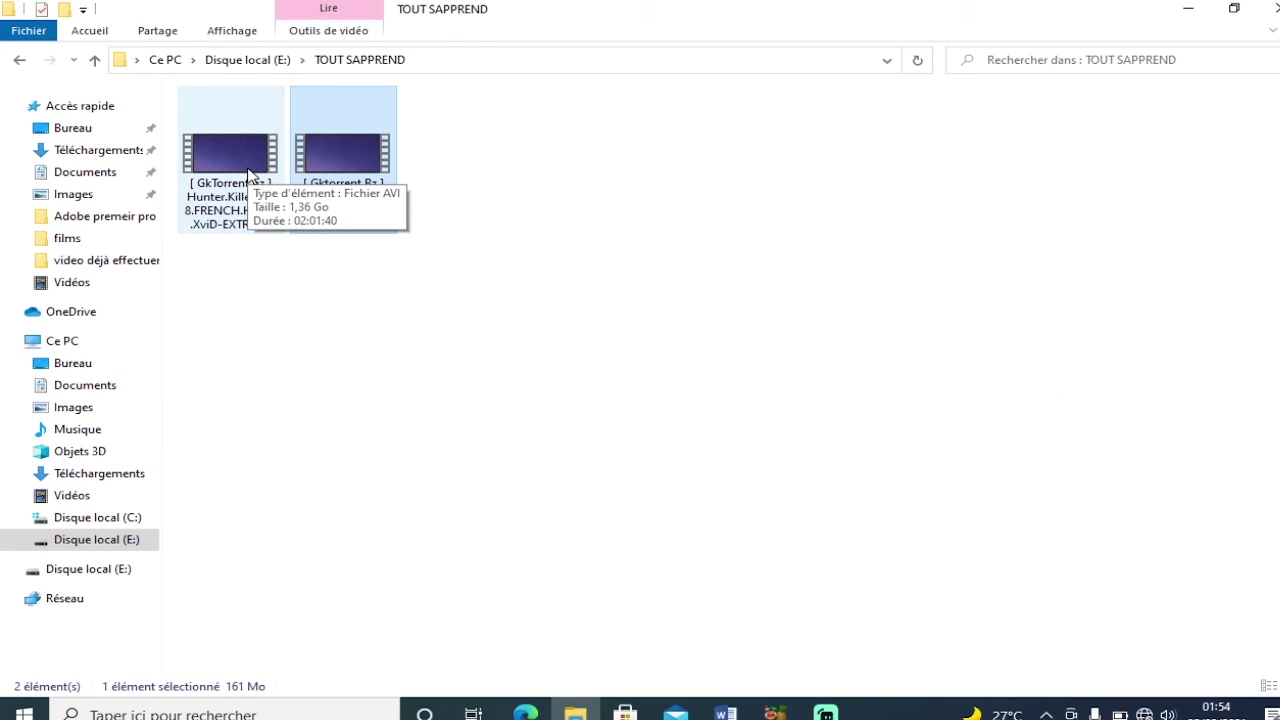
double_click(323, 183)
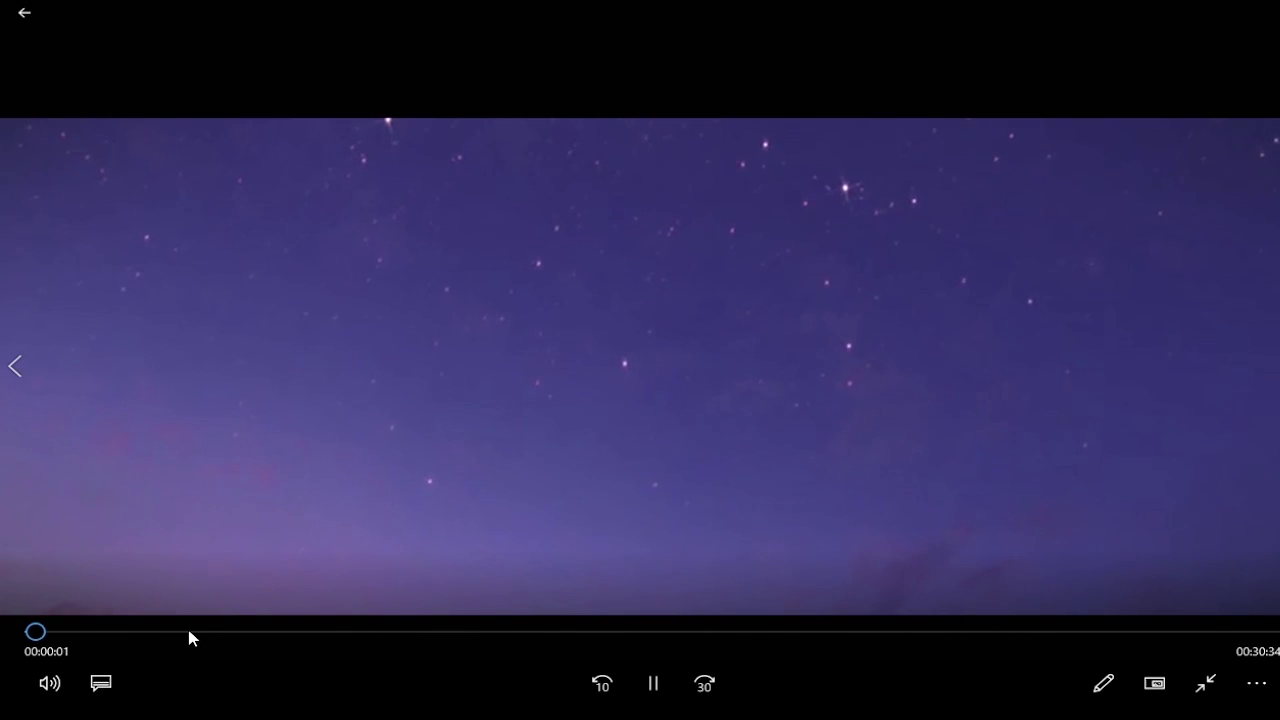
left_click(189, 632)
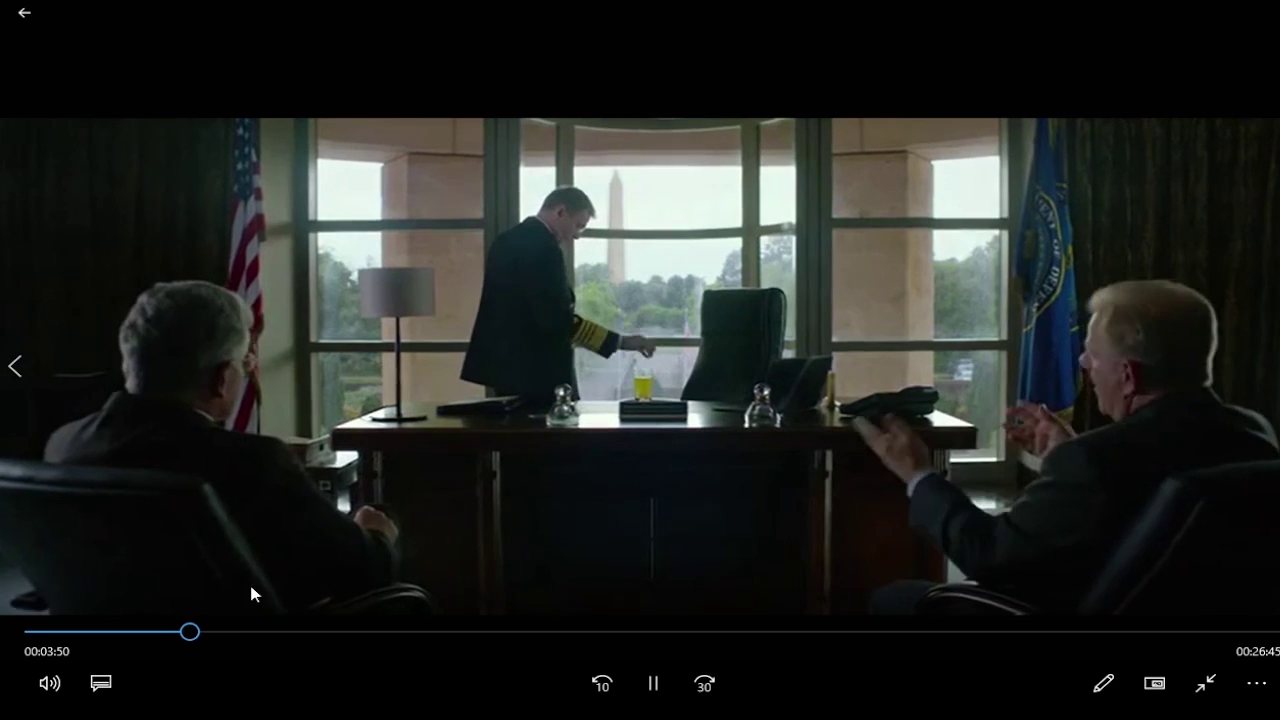
key("Escape")
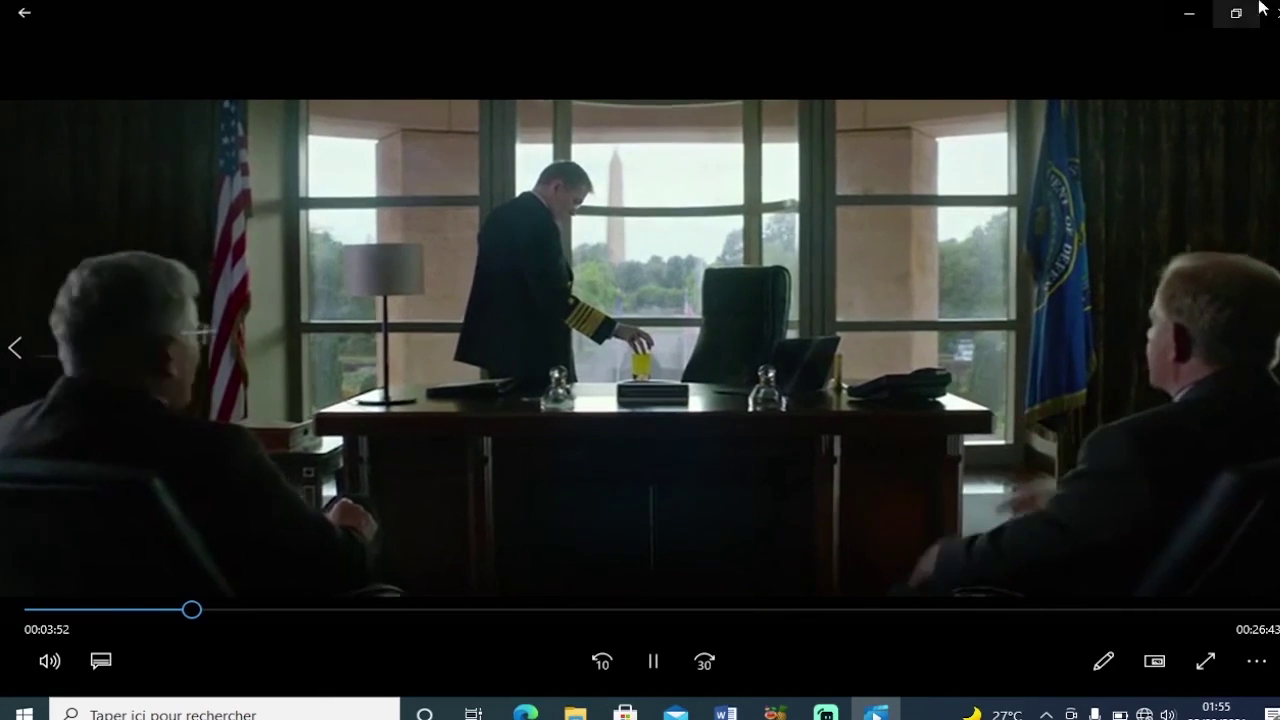
left_click(1266, 10)
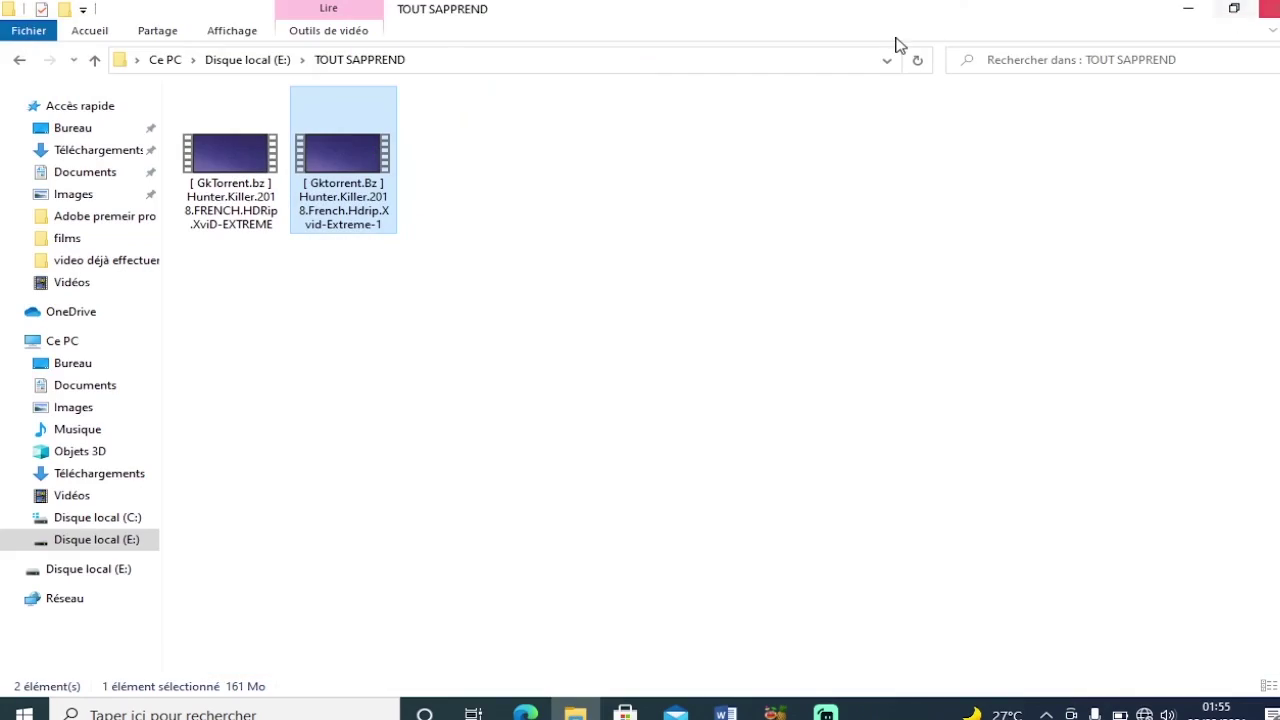
Play the original Hunter Killer AVI video from the same folder in full screen, starting from about 7:25
left_click(240, 167)
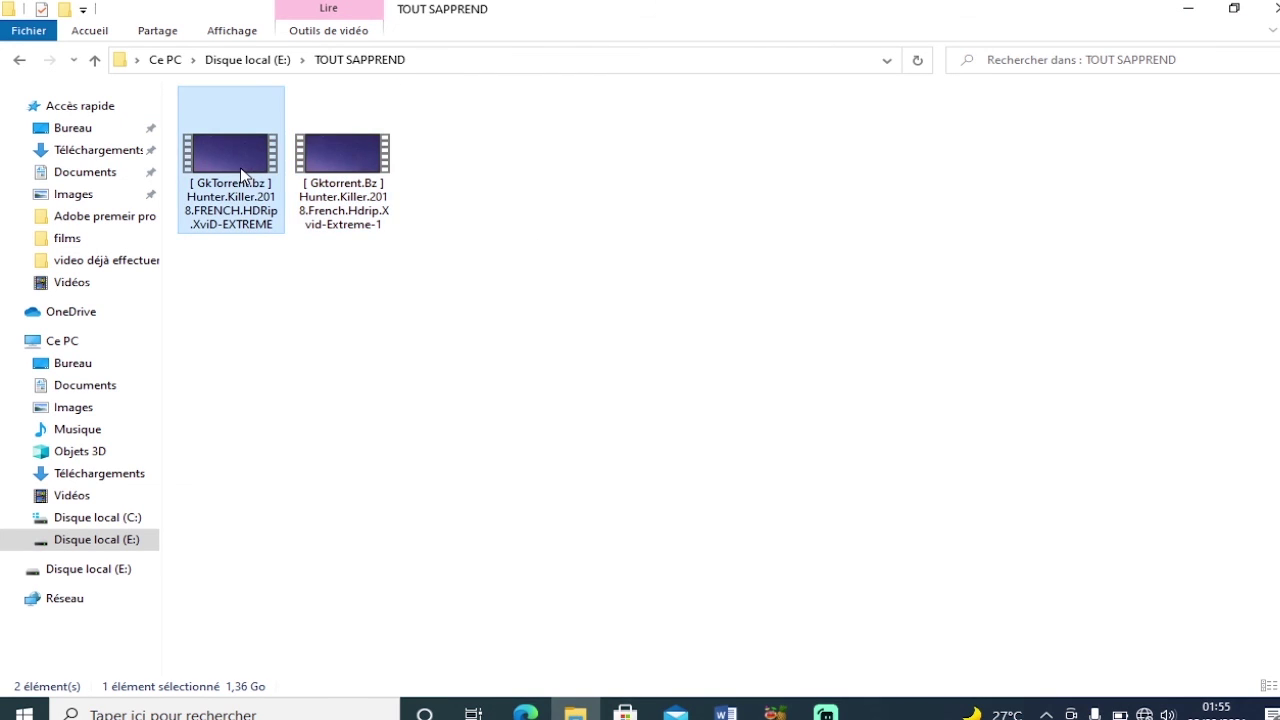
double_click(240, 167)
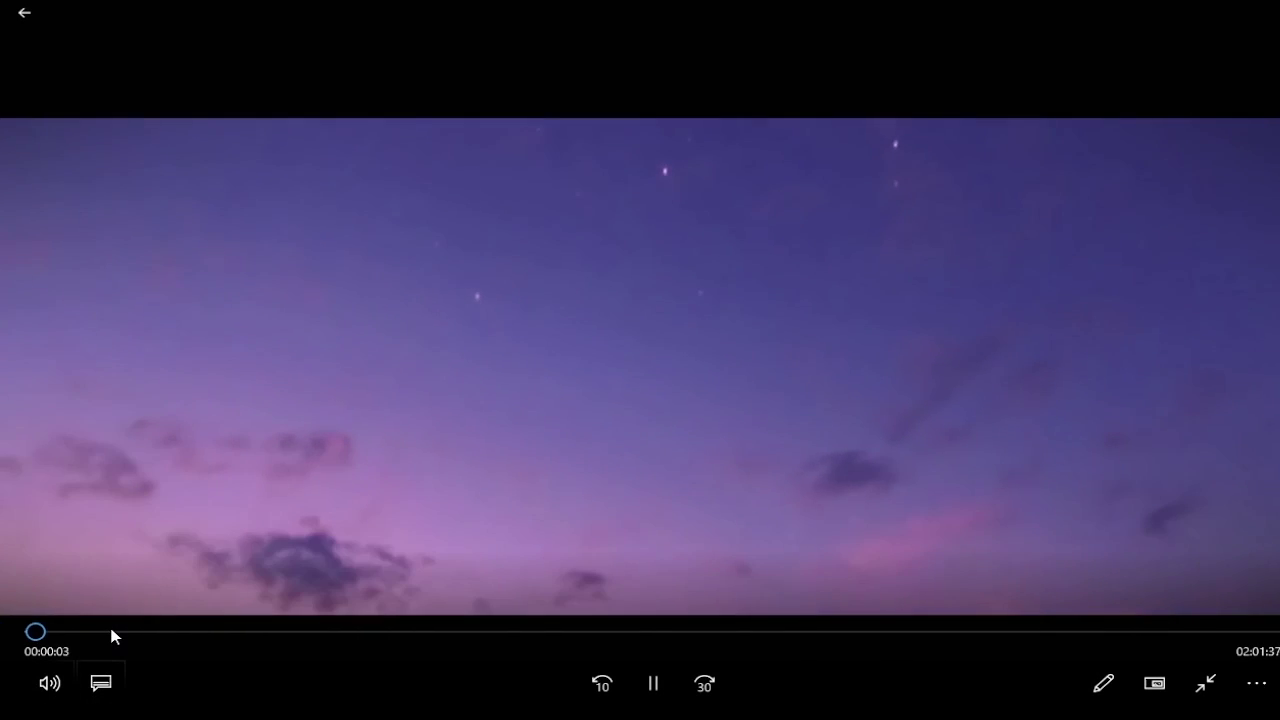
left_click(111, 632)
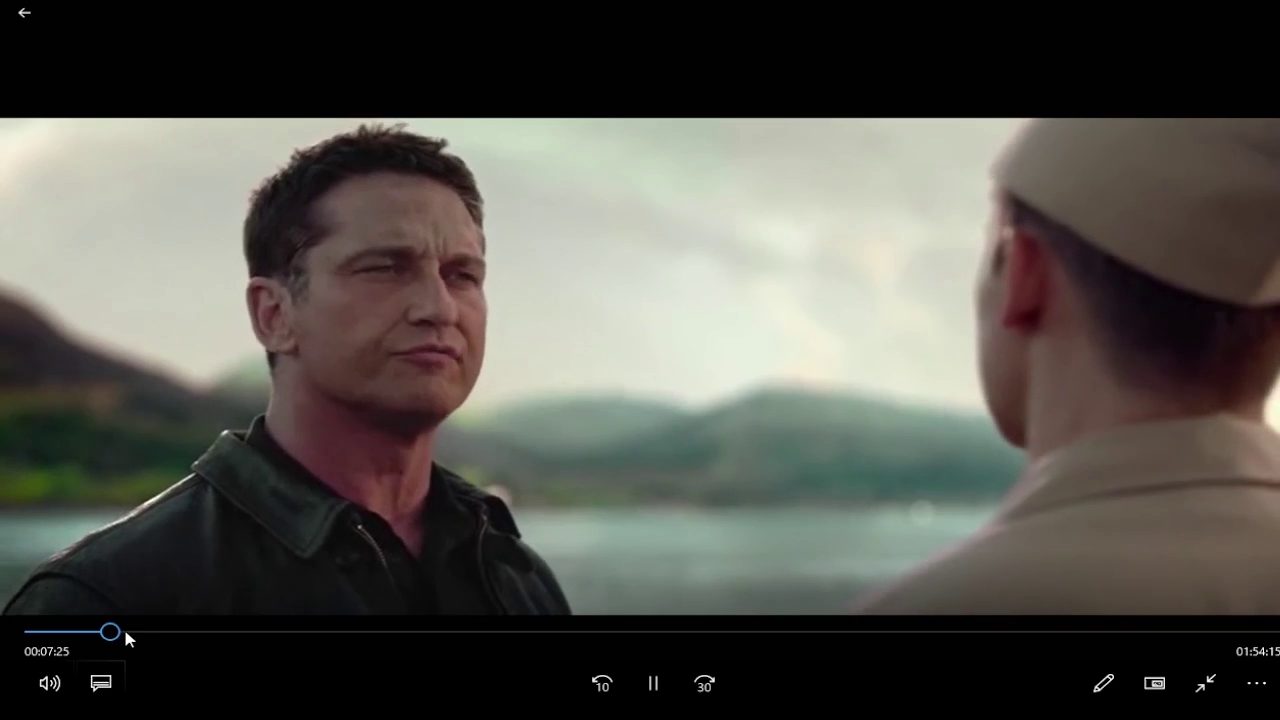